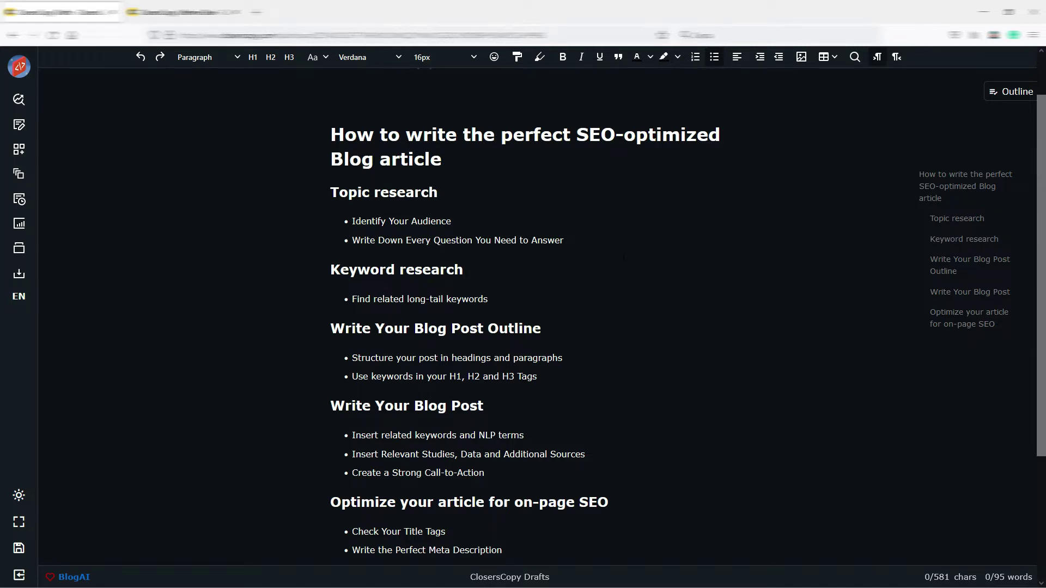
scroll(523, 327, "down", 1)
scroll(523, 327, "down", 2)
scroll(523, 327, "up", 2)
scroll(523, 328, "up", 1)
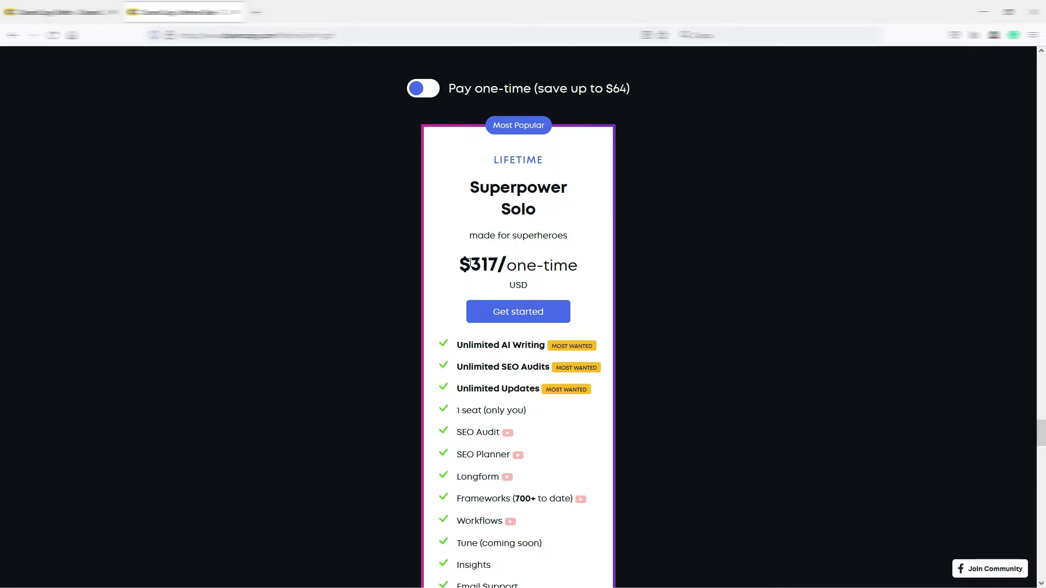
Compare Superpower Solo's $317 one-time price and single seat with its three-installment price.
left_click_drag(471, 260, 505, 259)
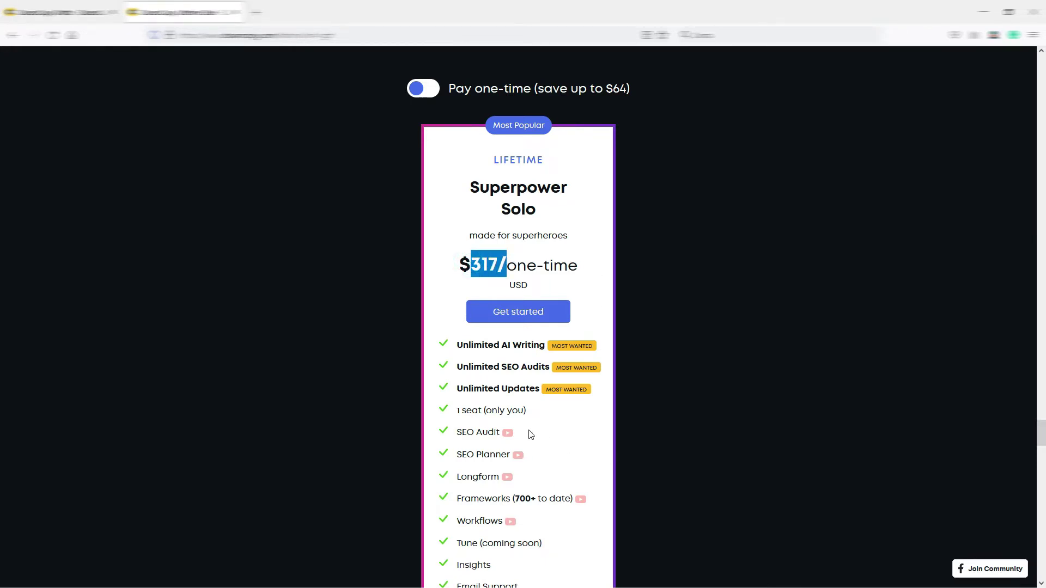
left_click_drag(532, 413, 456, 412)
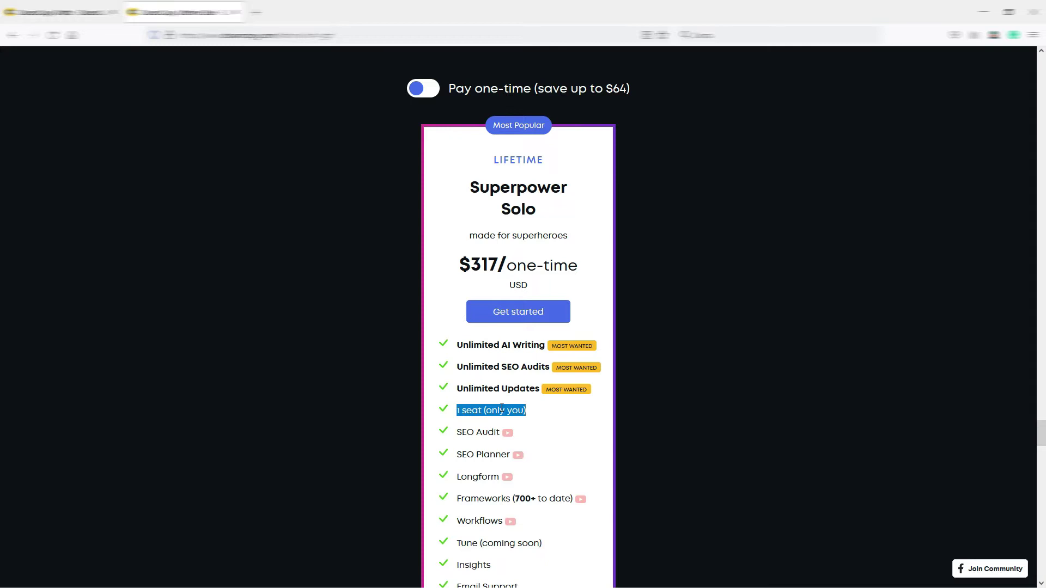
left_click(429, 93)
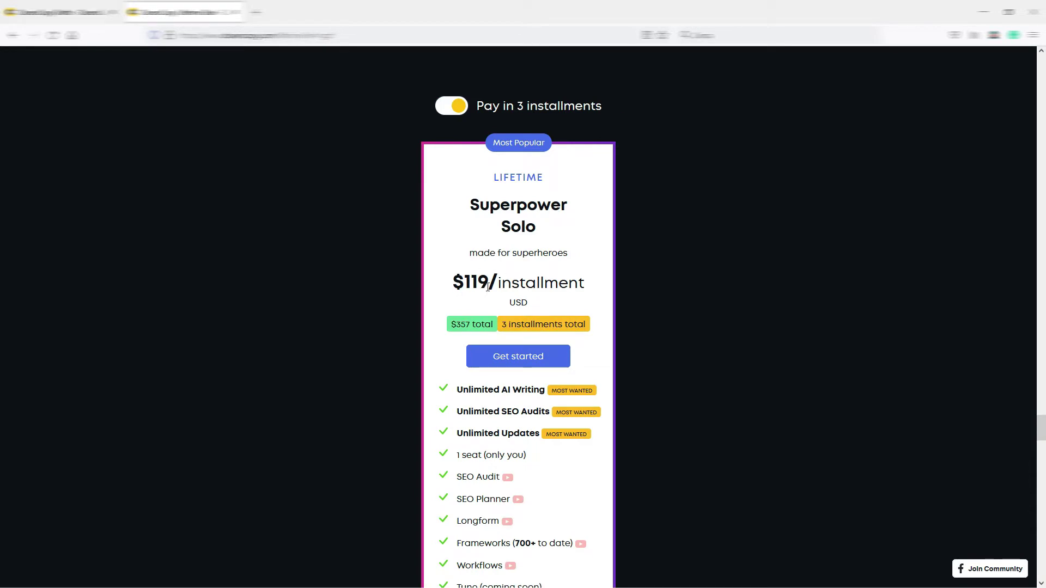
left_click(455, 107)
scroll(712, 276, "down", 3)
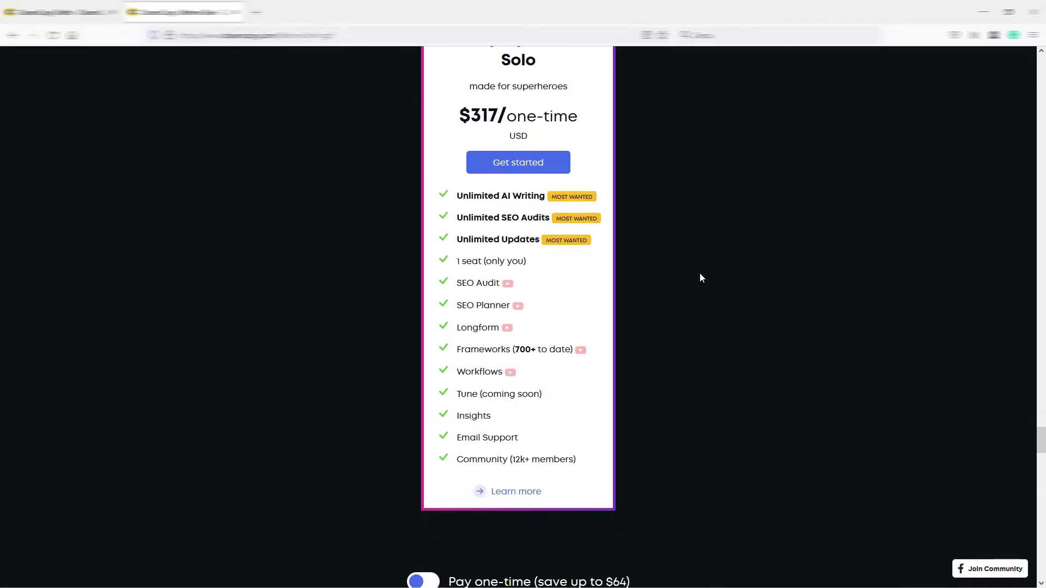
scroll(699, 271, "down", 3)
scroll(702, 273, "down", 2)
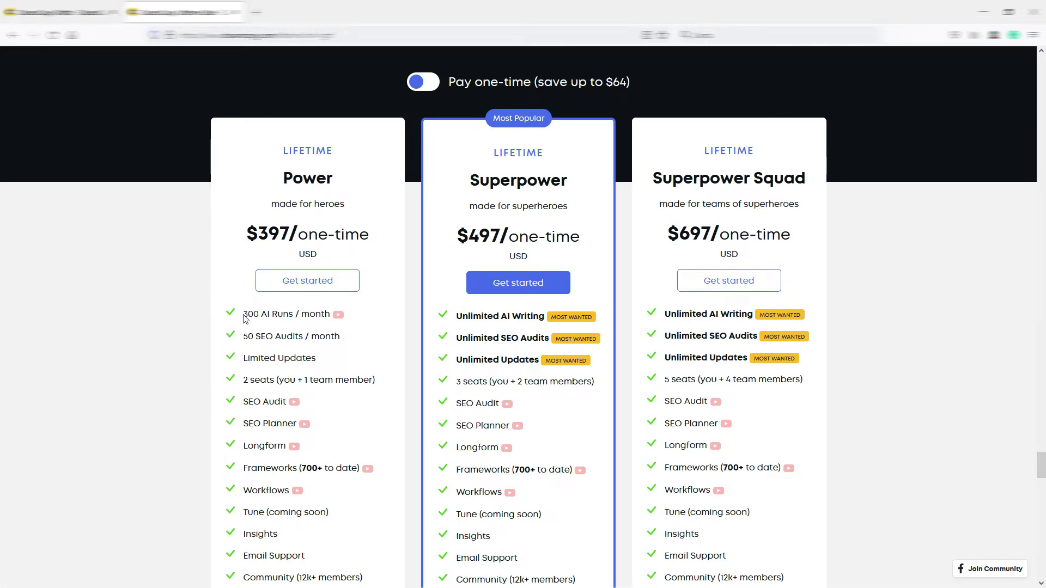
Highlight the Power plan's AI runs and the Superpower and Squad seat counts.
left_click_drag(243, 314, 275, 314)
left_click_drag(279, 313, 288, 316)
left_click(288, 315)
left_click_drag(452, 381, 603, 395)
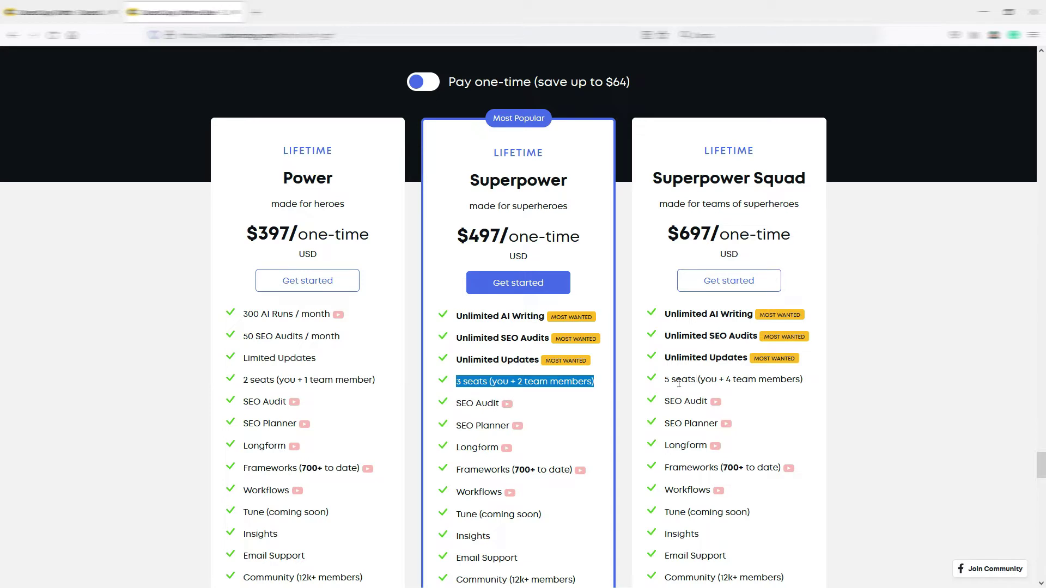
left_click_drag(663, 380, 804, 388)
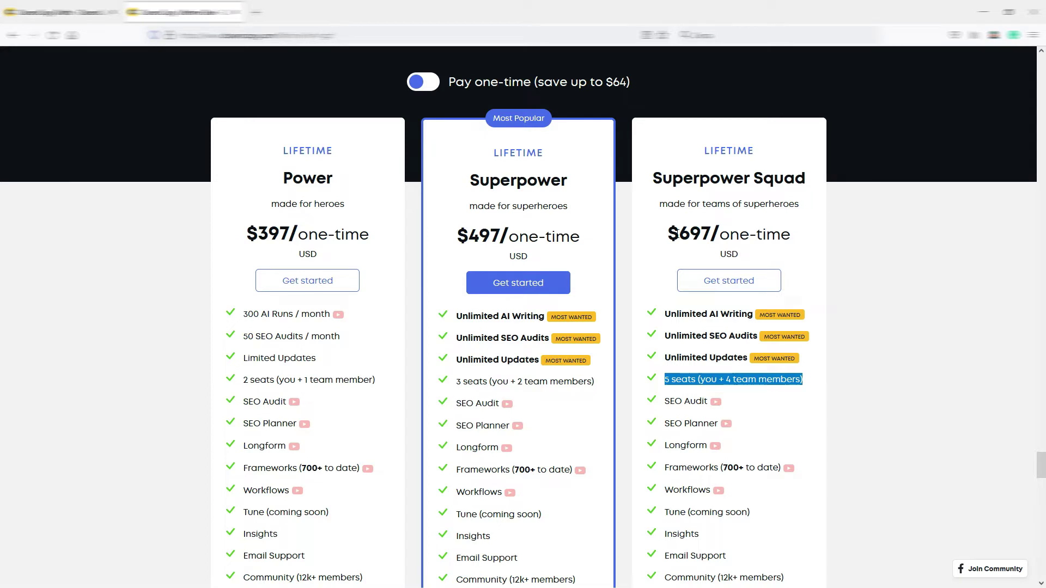
Check the lifetime plans' installment prices, then return to the blog editor.
left_click(416, 85)
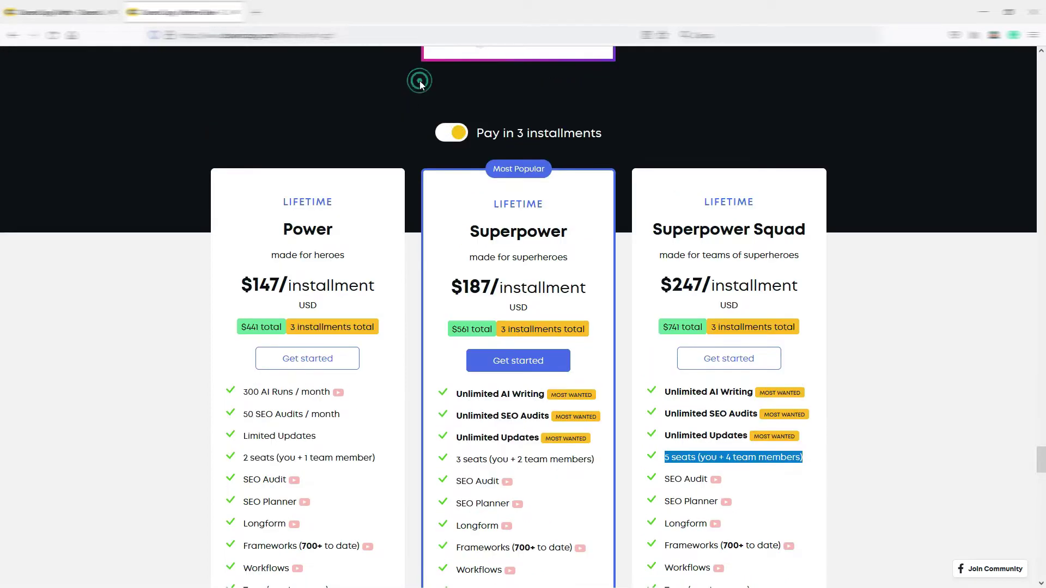
left_click(455, 135)
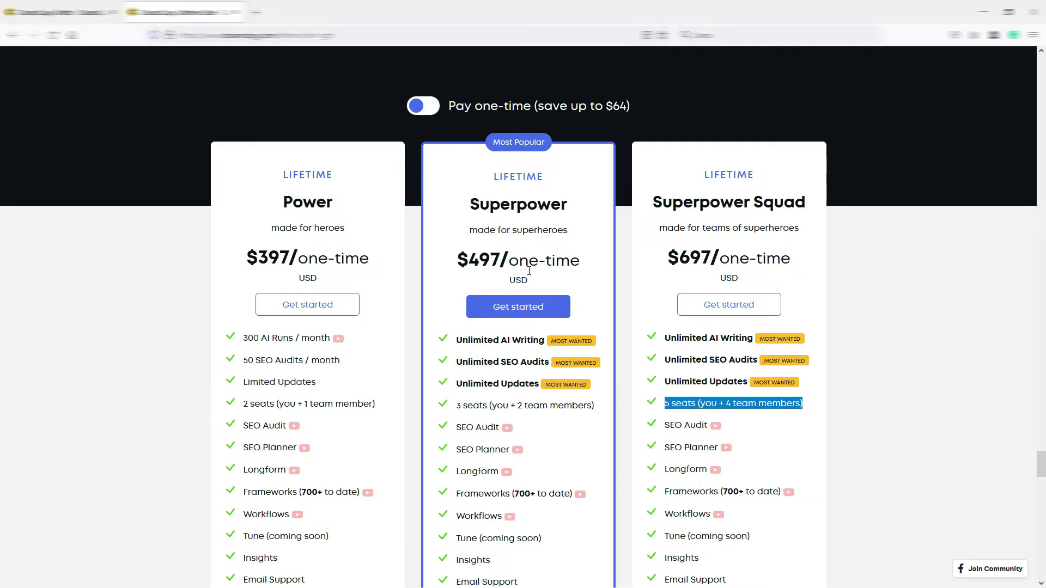
scroll(528, 271, "up", 3)
scroll(529, 271, "up", 2)
scroll(529, 272, "up", 2)
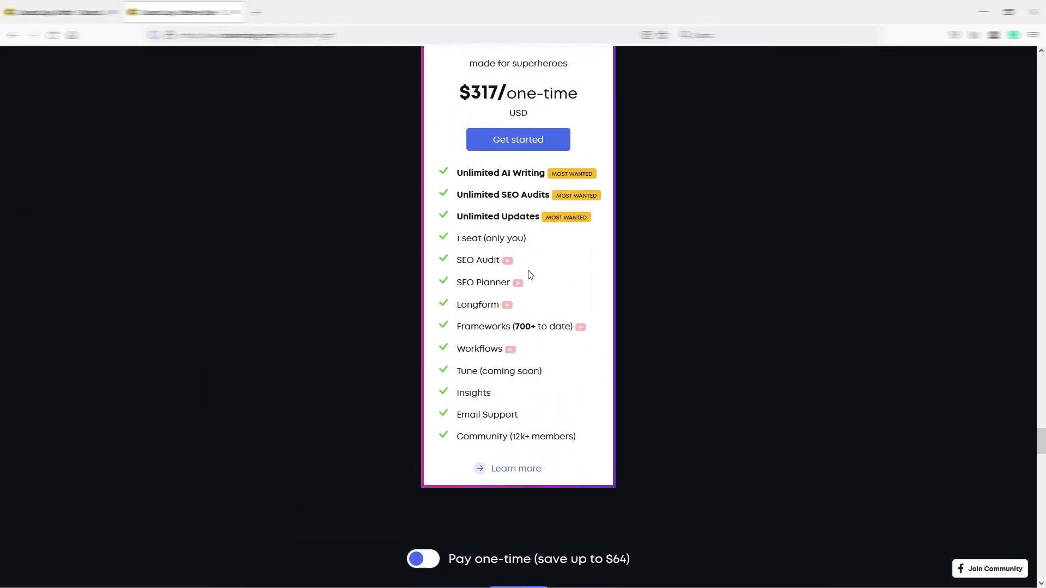
scroll(529, 272, "up", 1)
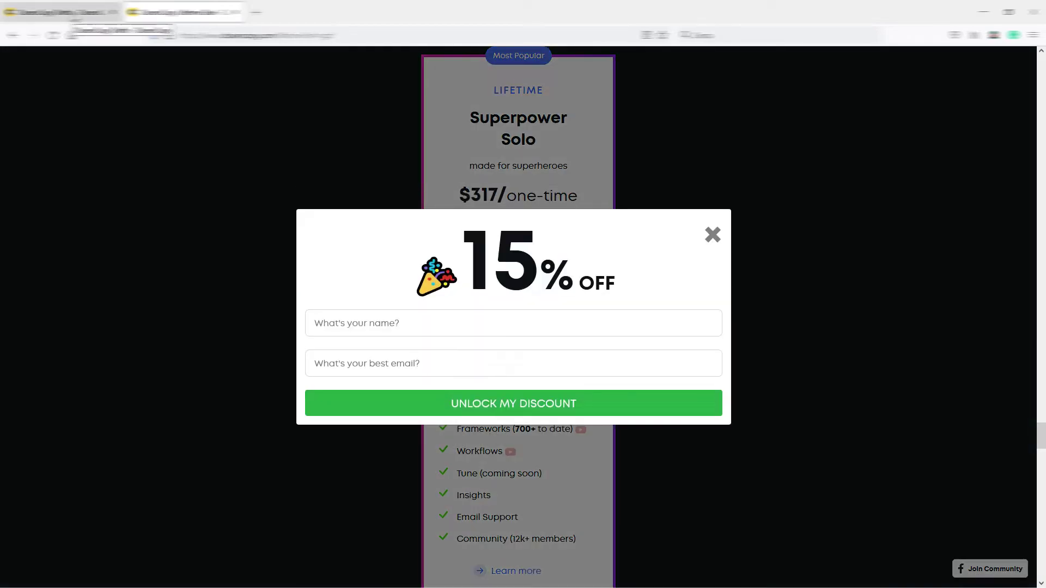
left_click(62, 12)
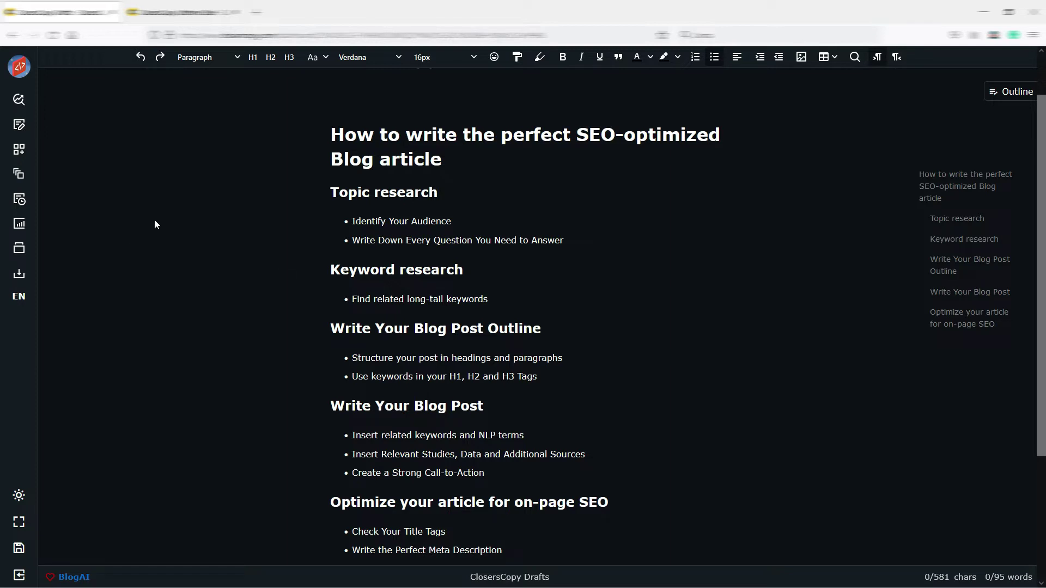
Open the Drafts panel, glance at the Library, and return to the Build view.
left_click(19, 201)
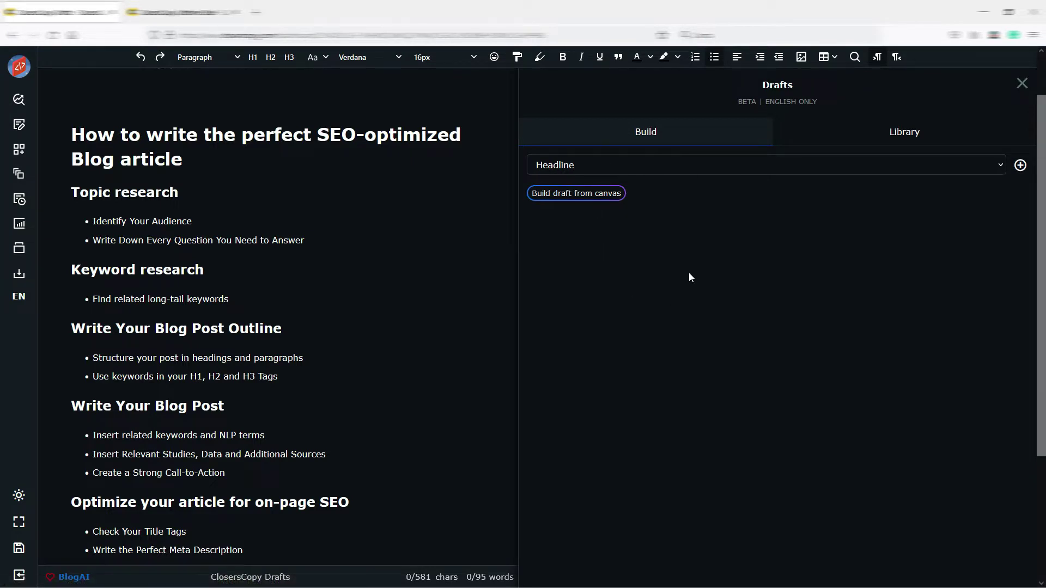
left_click(921, 135)
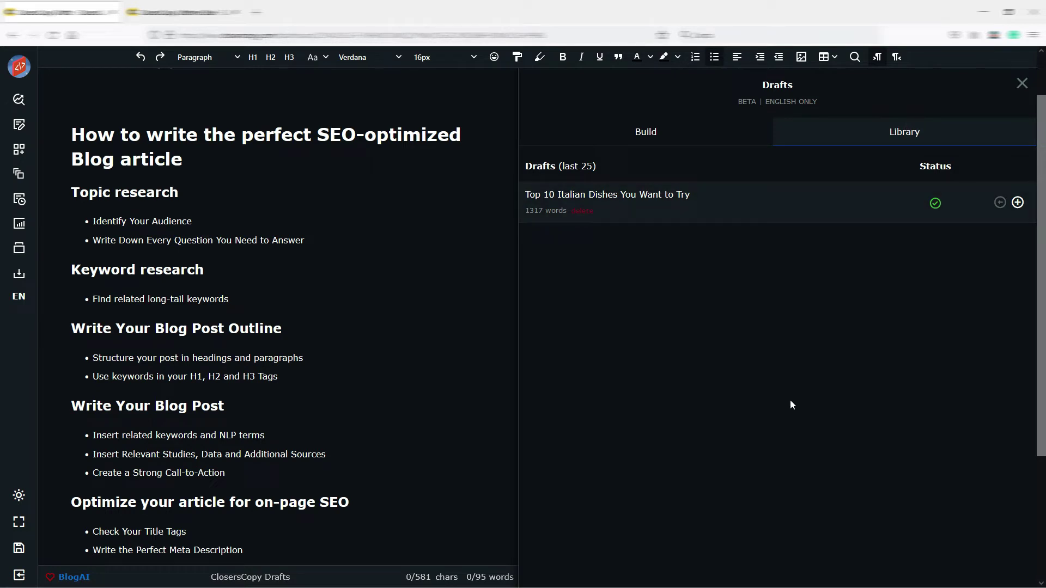
left_click(646, 133)
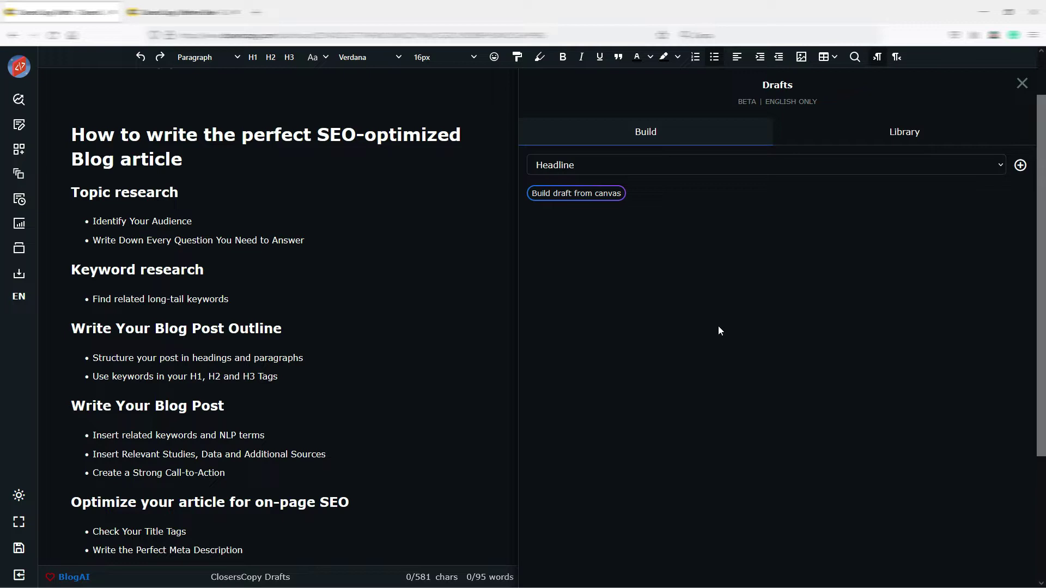
Add a Headline block with the article's H1 title as headline and 'SEO' as topic.
left_click(1020, 166)
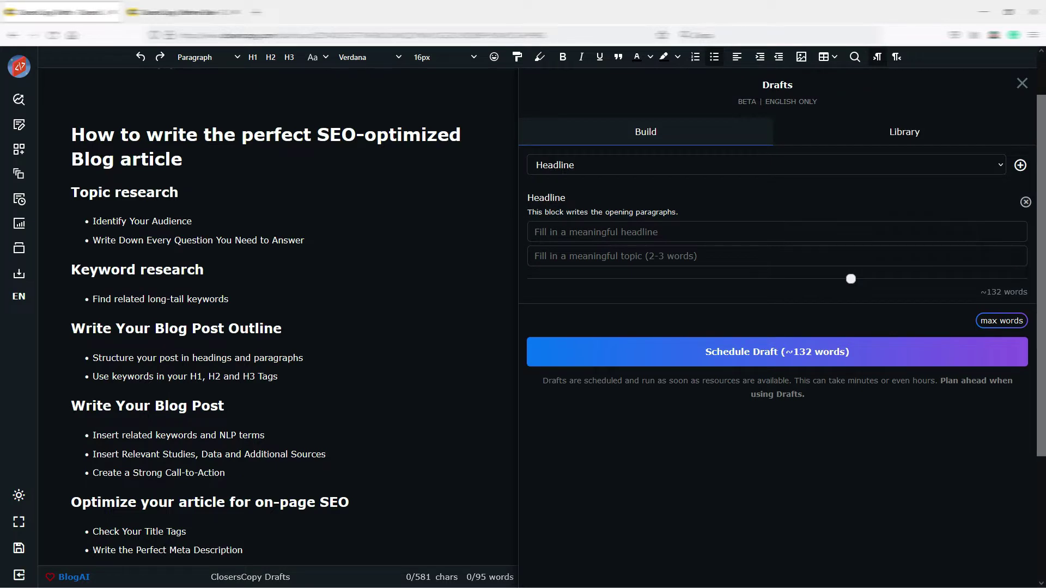
triple_click(187, 159)
key("ctrl+c")
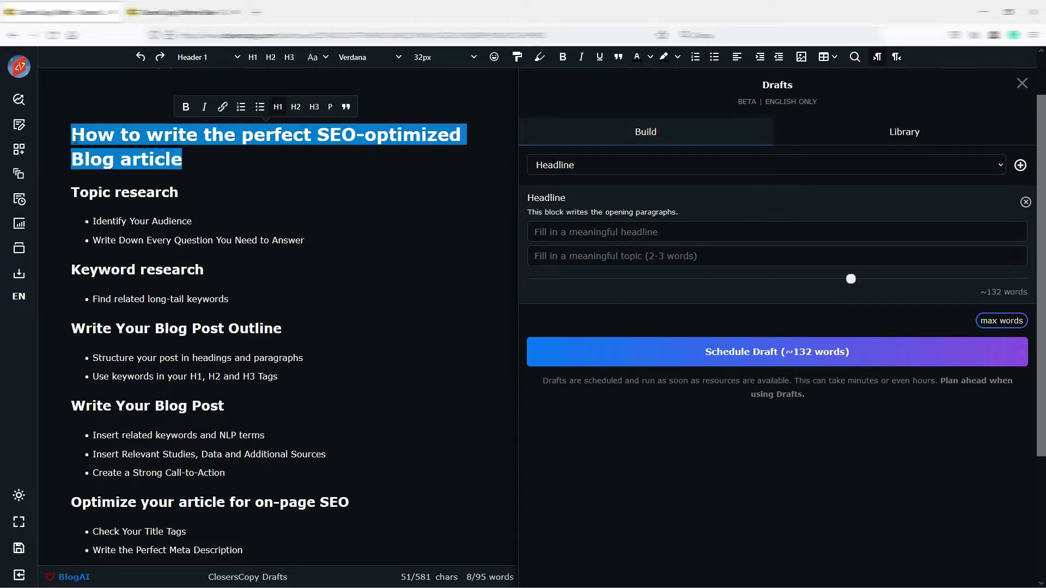
left_click(560, 233)
key("ctrl+v")
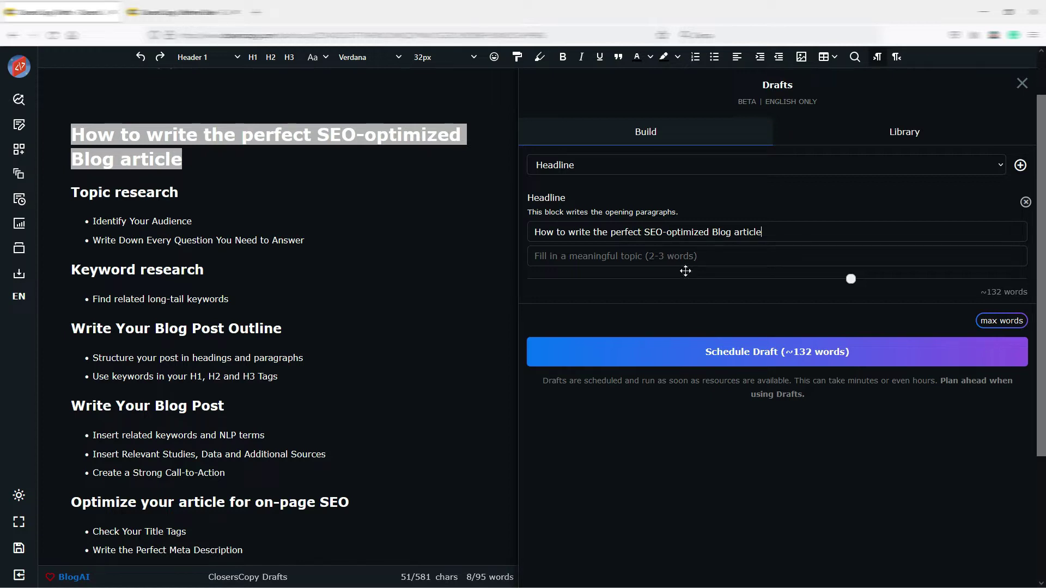
left_click(630, 260)
type("SEO")
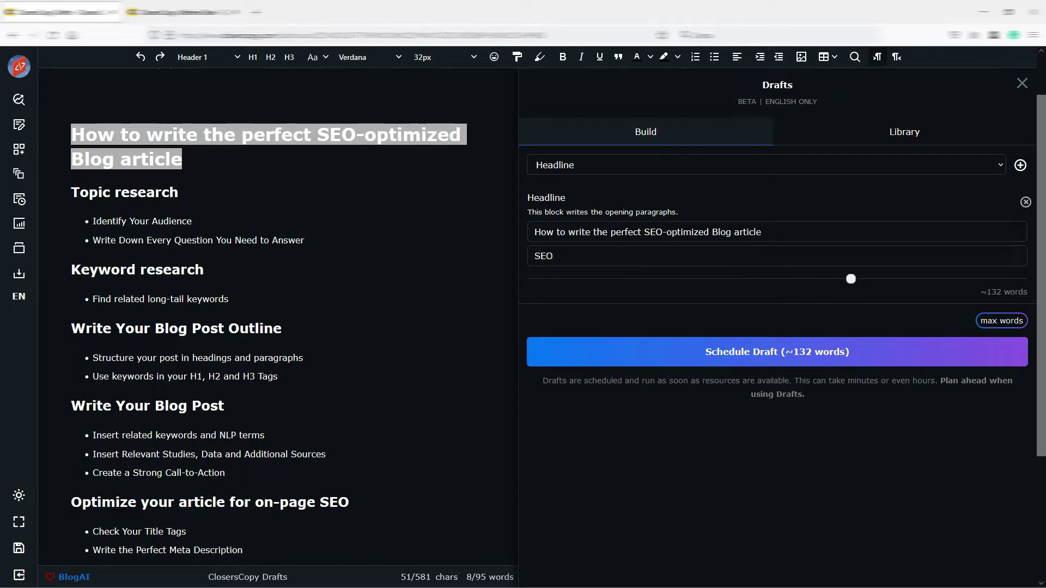
type(" optimized ar")
type("ticle")
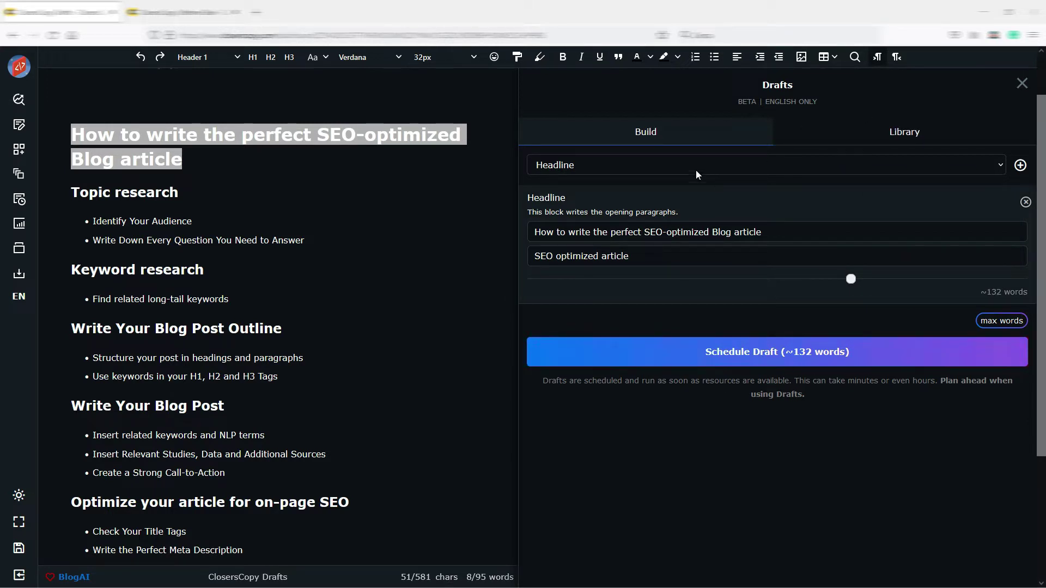
Add a Subheading block titled 'Topic research'.
left_click(999, 165)
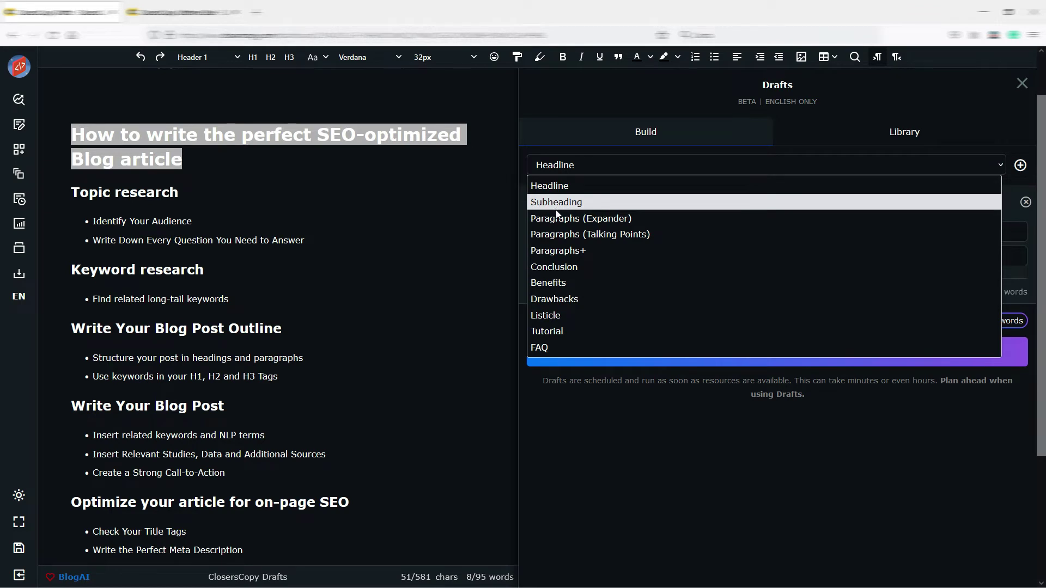
left_click(590, 203)
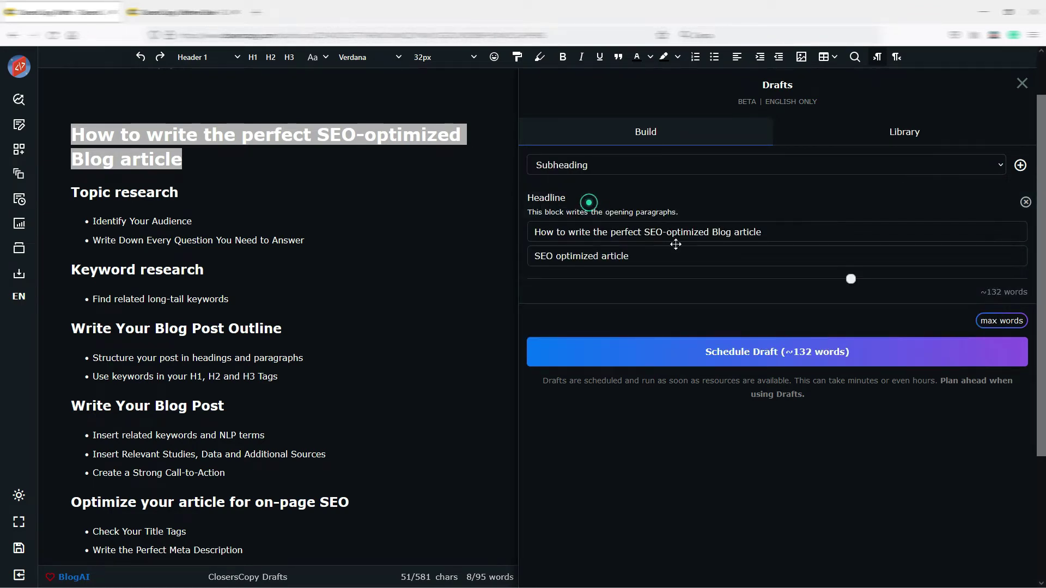
left_click(1021, 167)
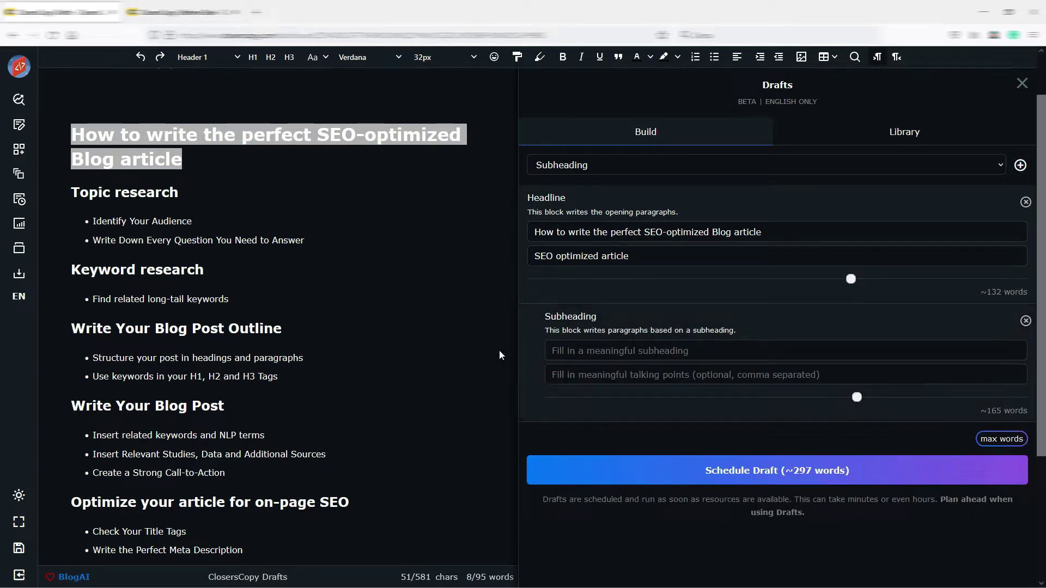
left_click_drag(180, 193, 71, 191)
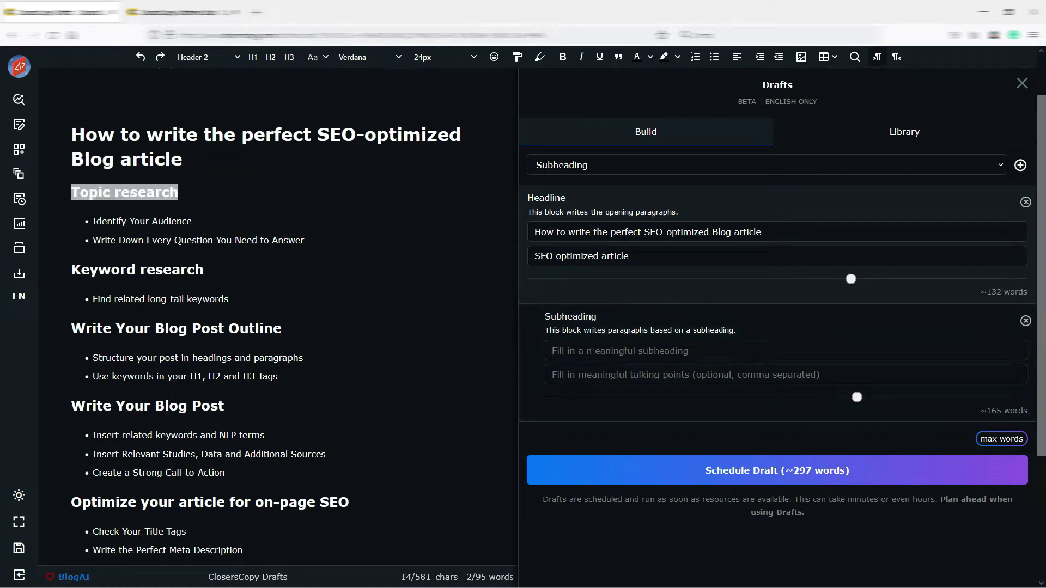
left_click_drag(94, 194, 590, 351)
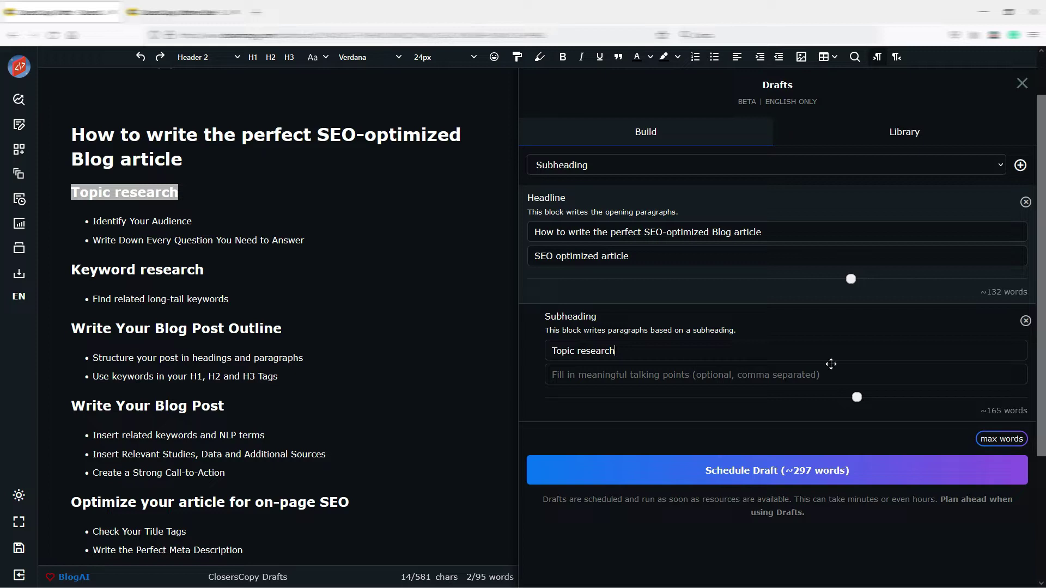
Give Topic research the Identify Your Audience and Write Down Every Question points, at ~180 words.
left_click_drag(97, 220, 195, 219)
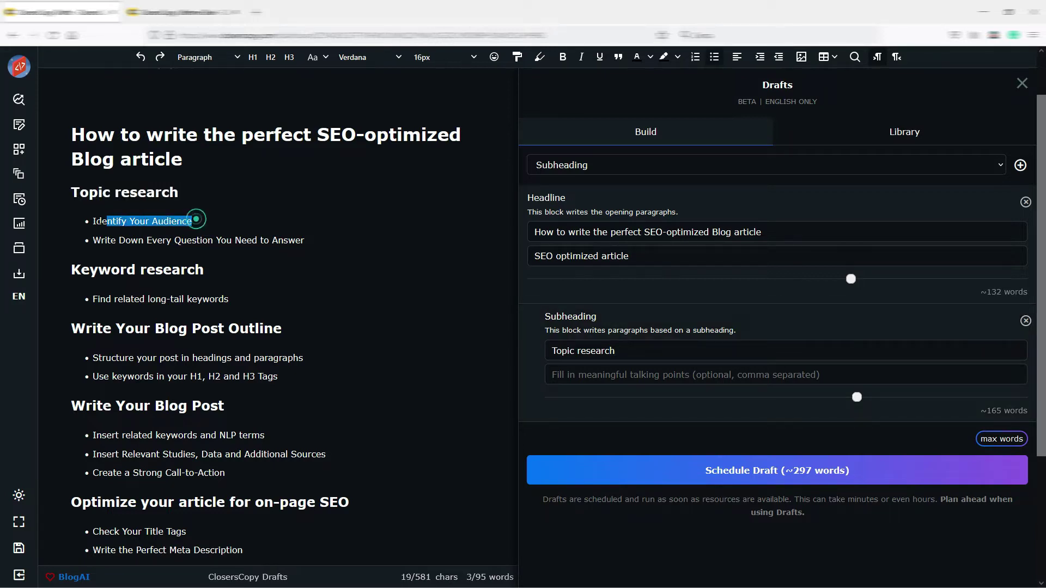
left_click(571, 372)
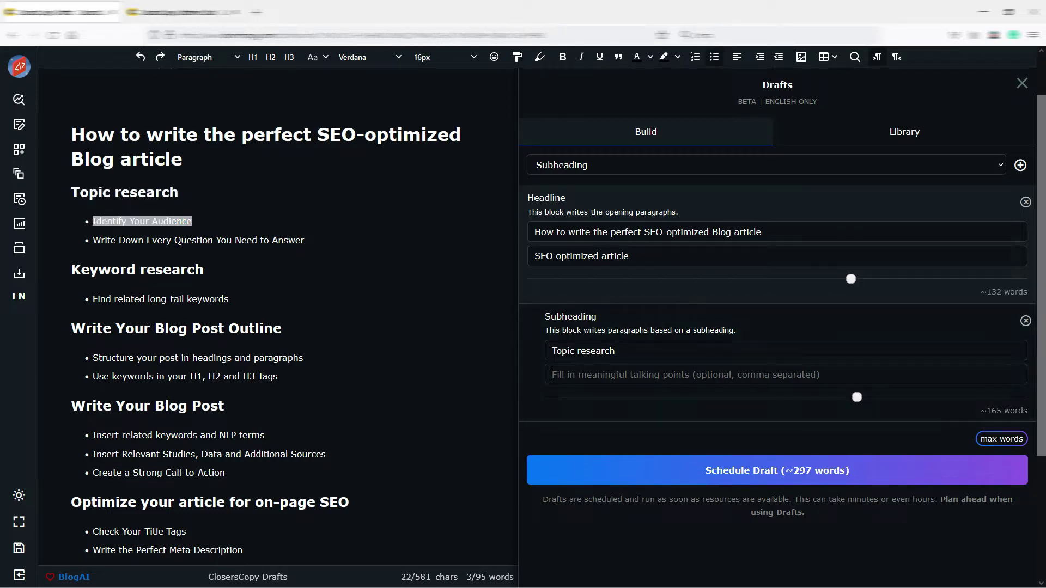
type("Identify Your Audience")
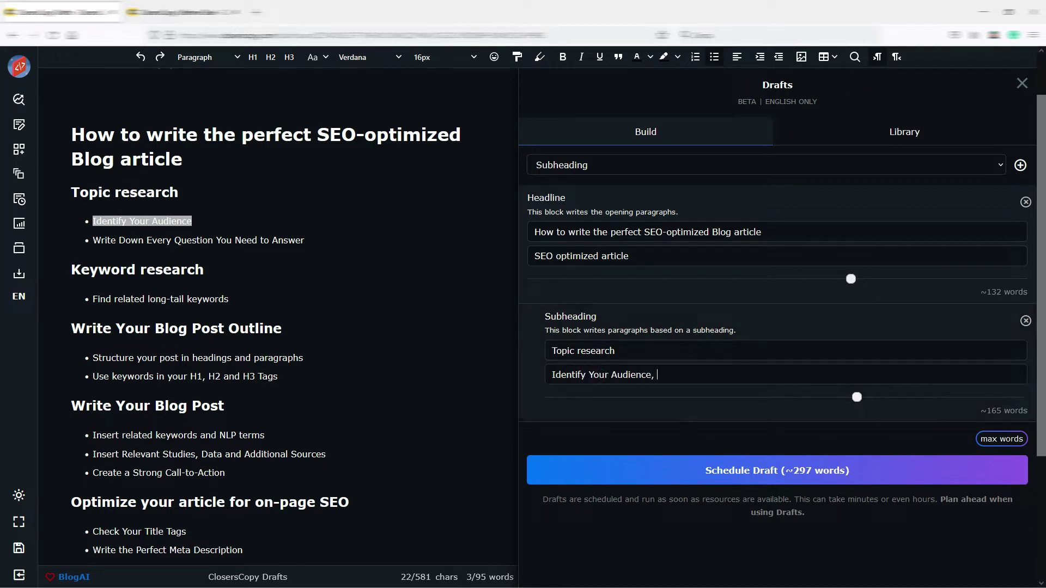
left_click_drag(306, 241, 92, 241)
key("ctrl+c")
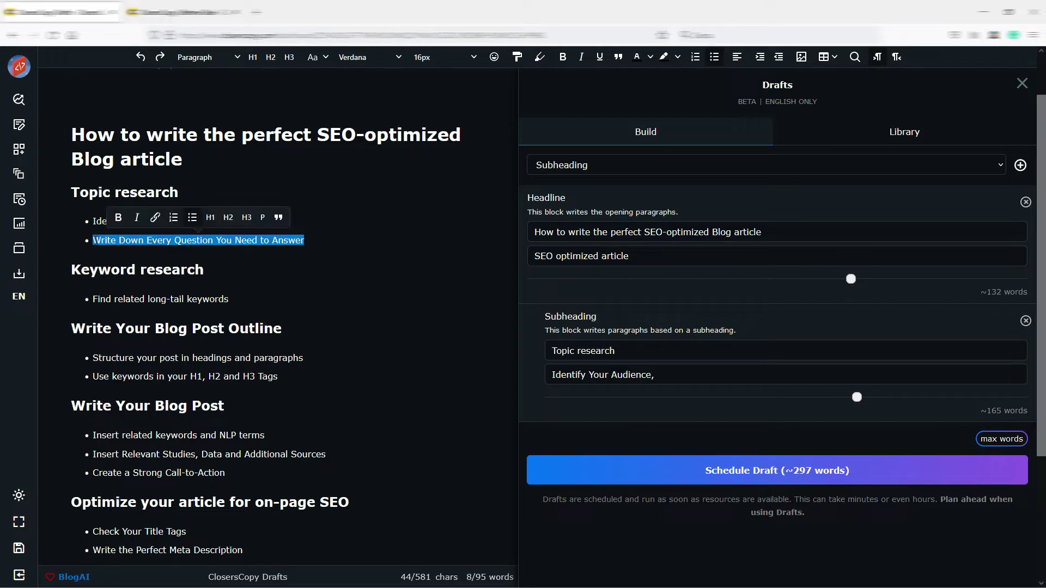
left_click(677, 376)
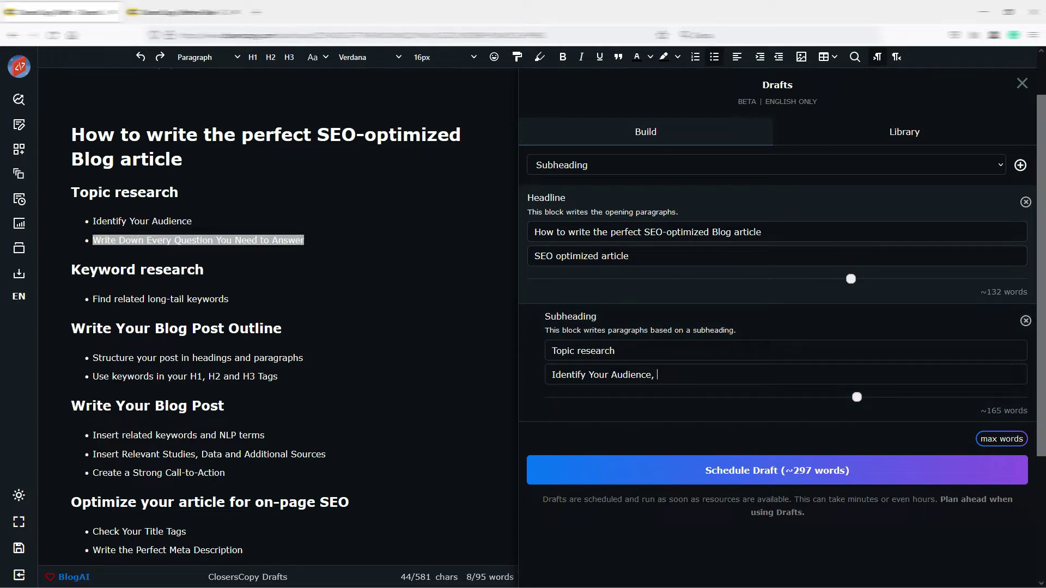
key("ctrl+v")
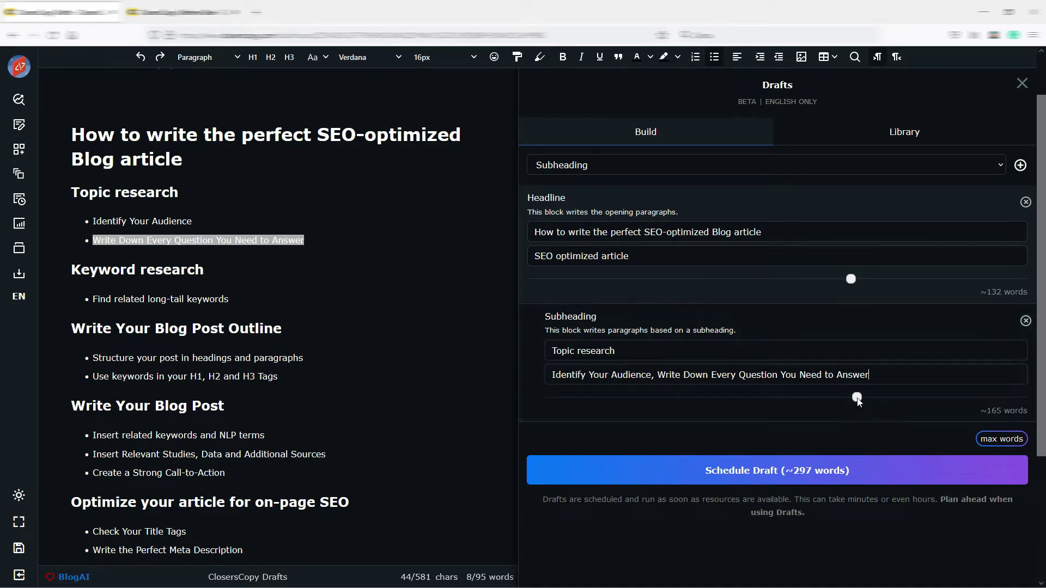
left_click_drag(856, 397, 890, 399)
left_click_drag(931, 401, 929, 402)
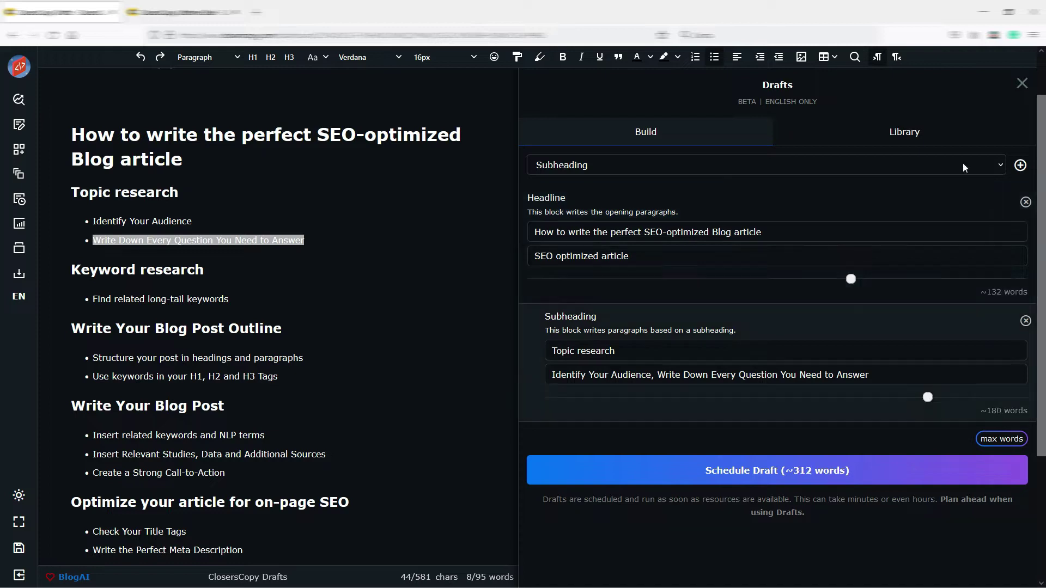
Add a 'Keyword research' Subheading block with the long-tail keywords bullet as its point.
left_click(1021, 165)
scroll(631, 369, "down", 1)
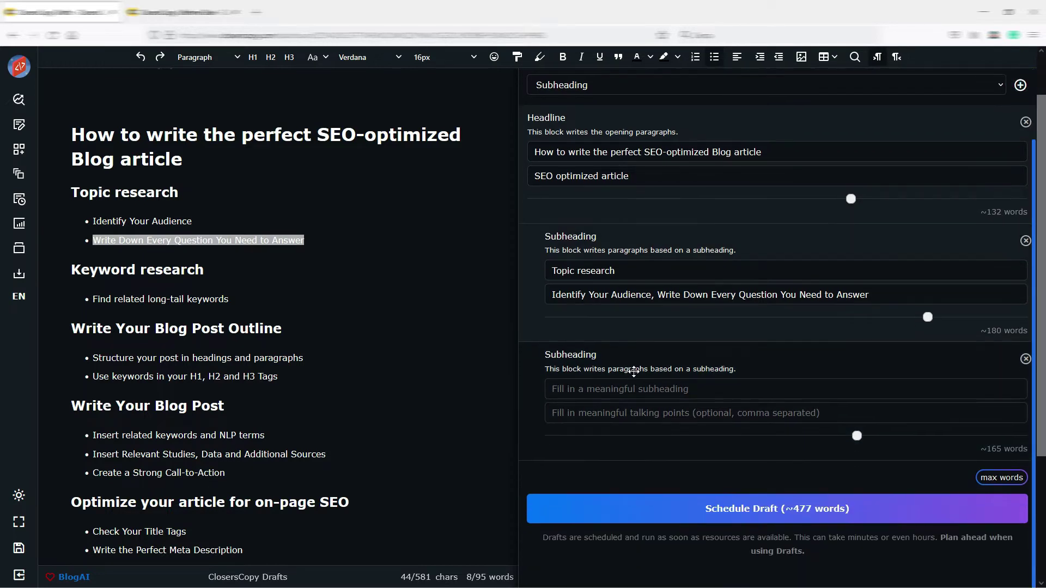
left_click_drag(282, 328, 116, 328)
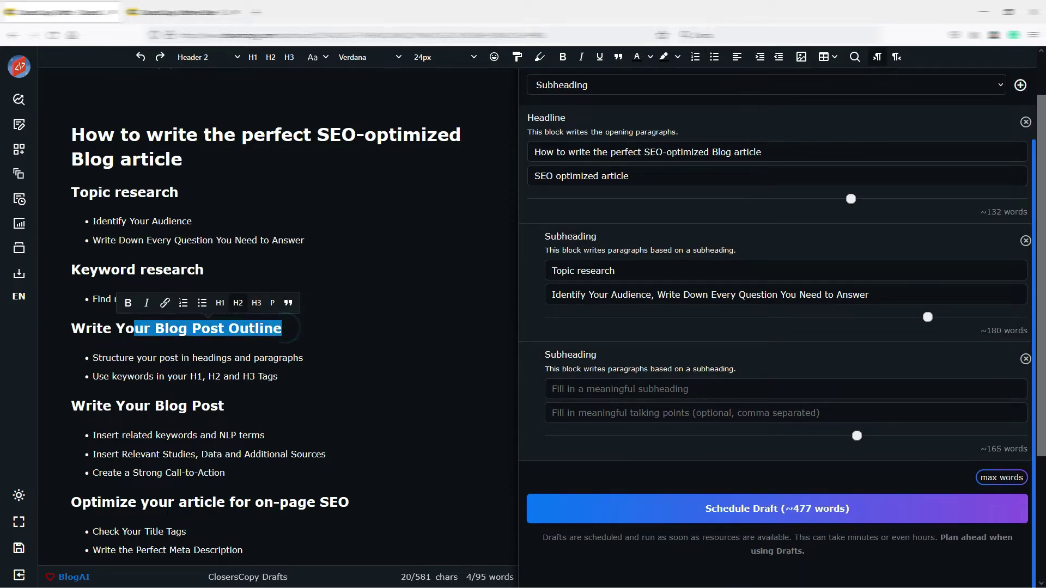
left_click_drag(207, 270, 80, 270)
left_click_drag(207, 270, 71, 270)
key("ctrl+c")
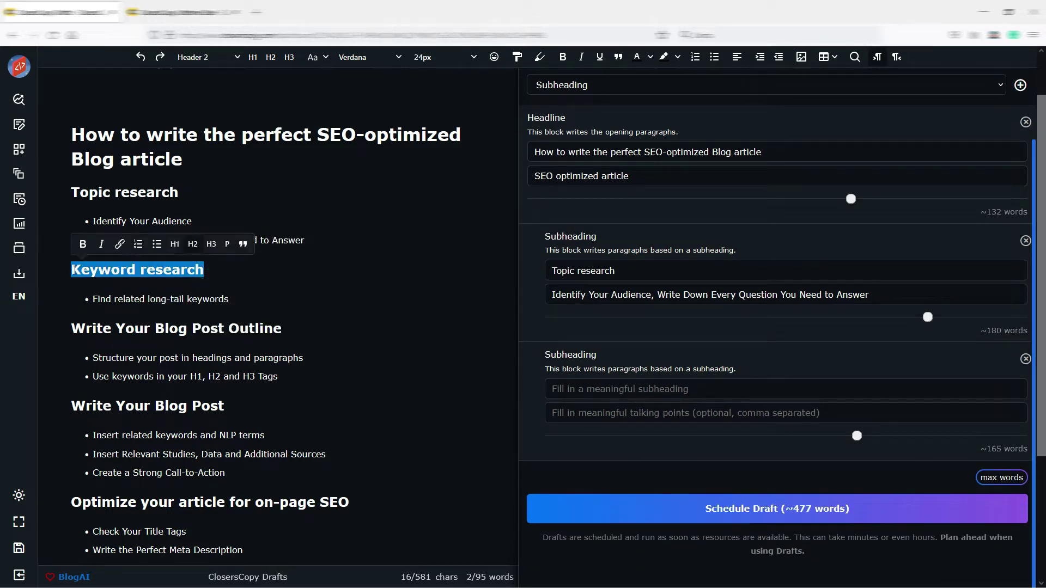
left_click(613, 388)
key("ctrl+v")
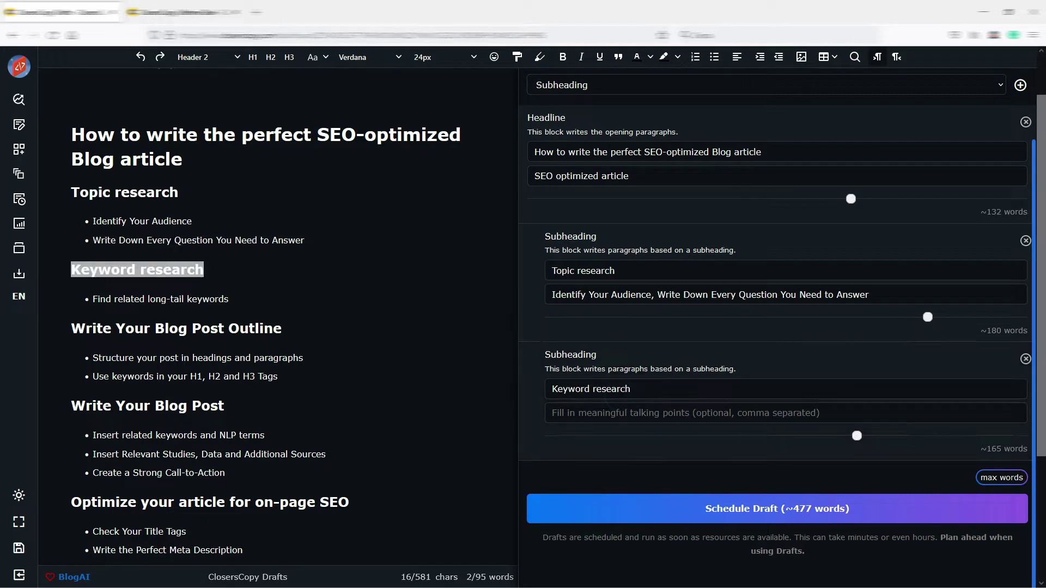
left_click_drag(229, 300, 92, 299)
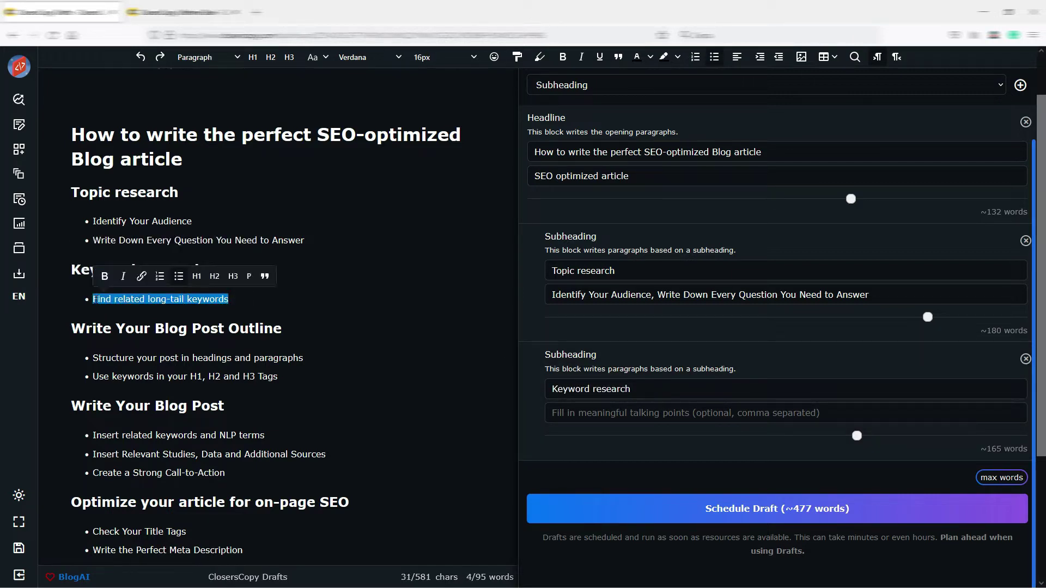
key("ctrl+c")
left_click(607, 413)
key("ctrl+v")
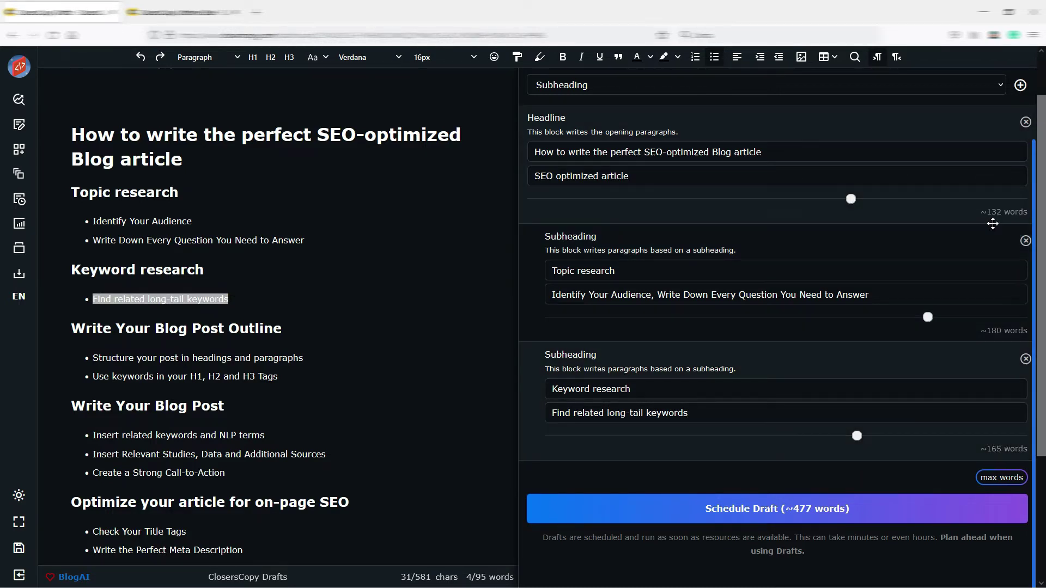
scroll(1029, 122, "up", 1)
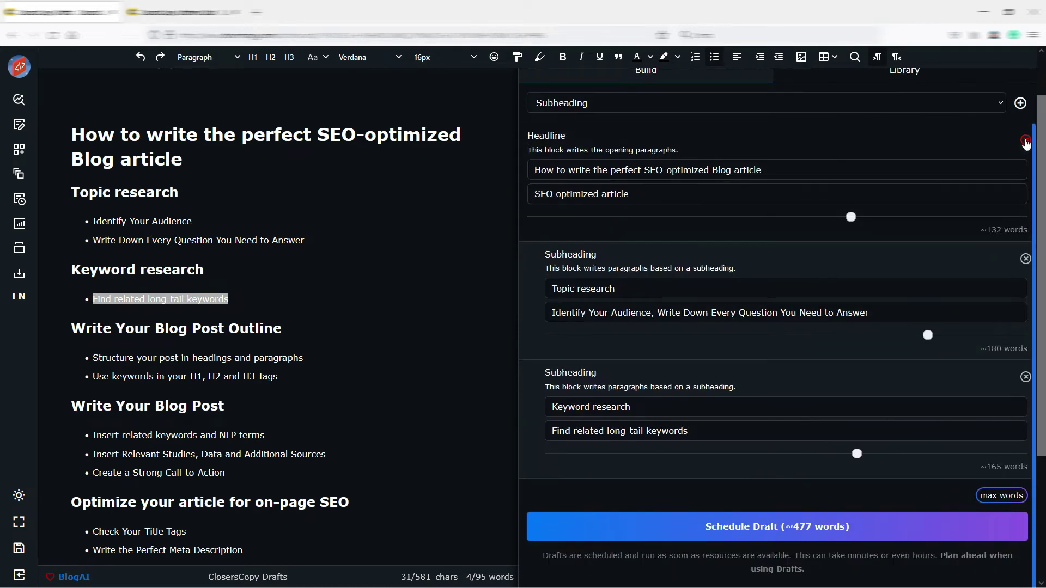
Add a ~330-word Paragraphs+ block after the Subheading blocks, totalling about 807 words.
left_click(1000, 103)
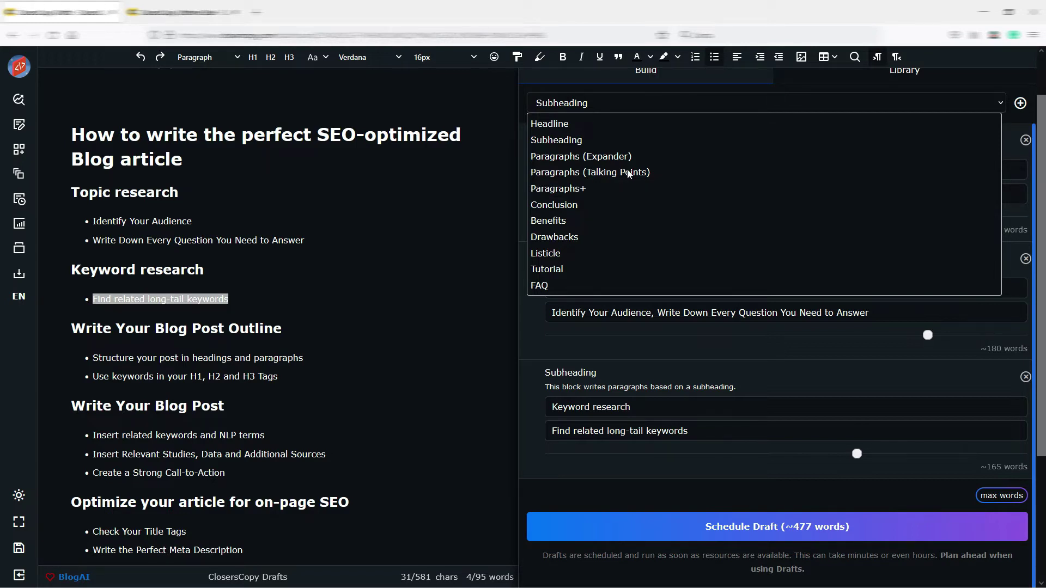
left_click(1028, 123)
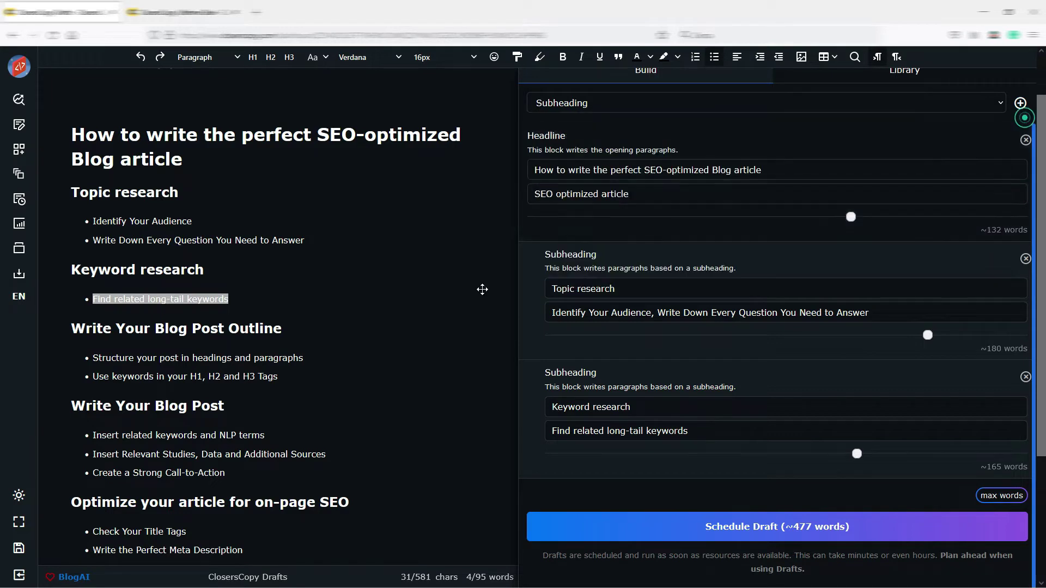
scroll(481, 289, "down", 1)
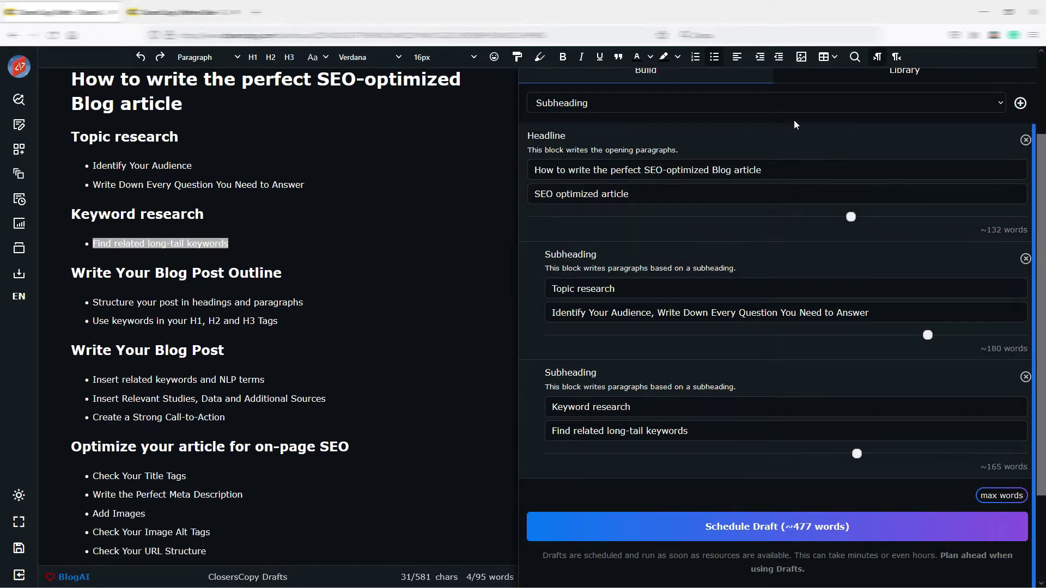
left_click(1000, 108)
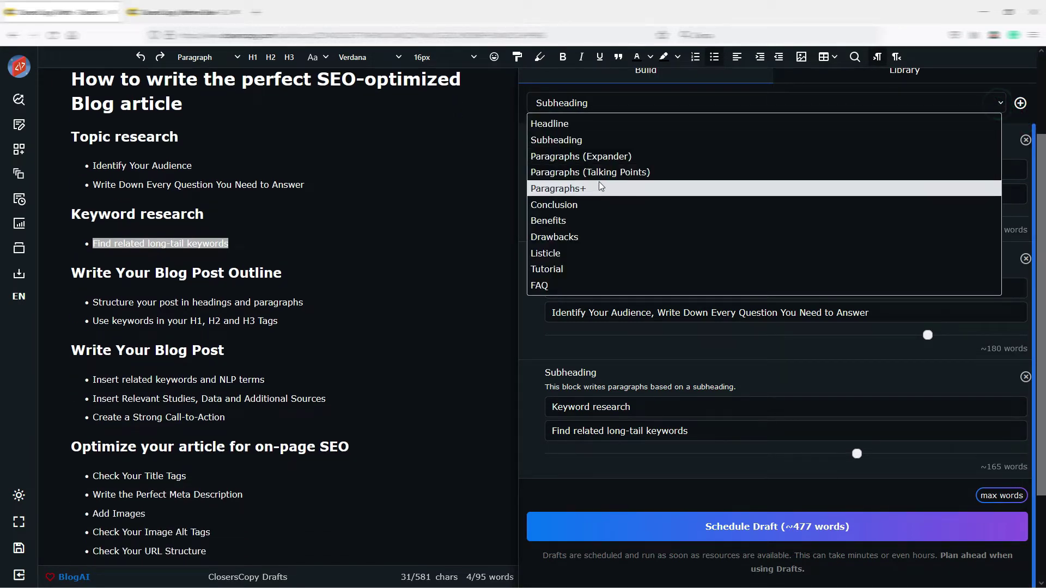
left_click(590, 190)
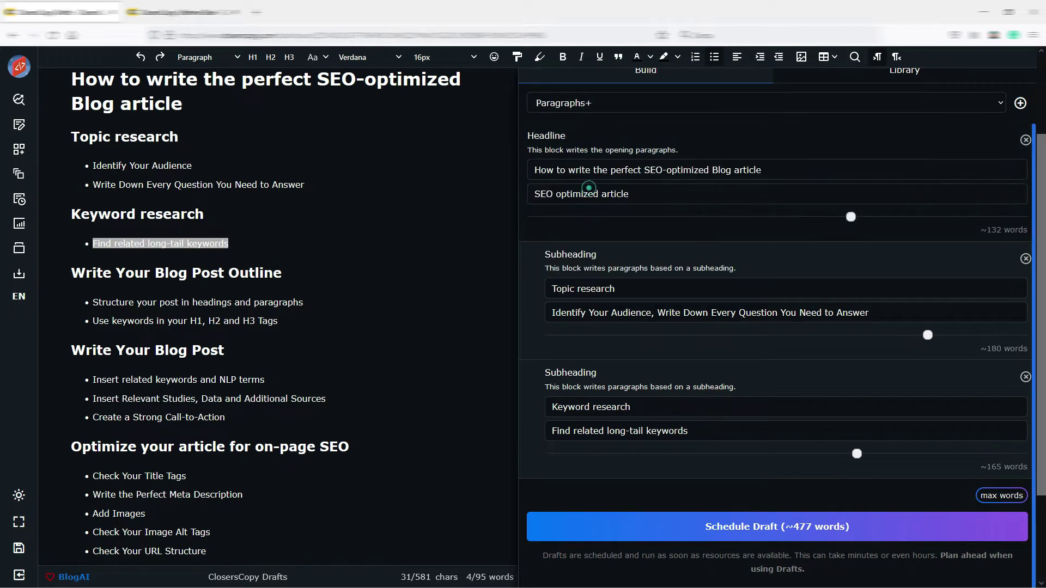
left_click(1020, 103)
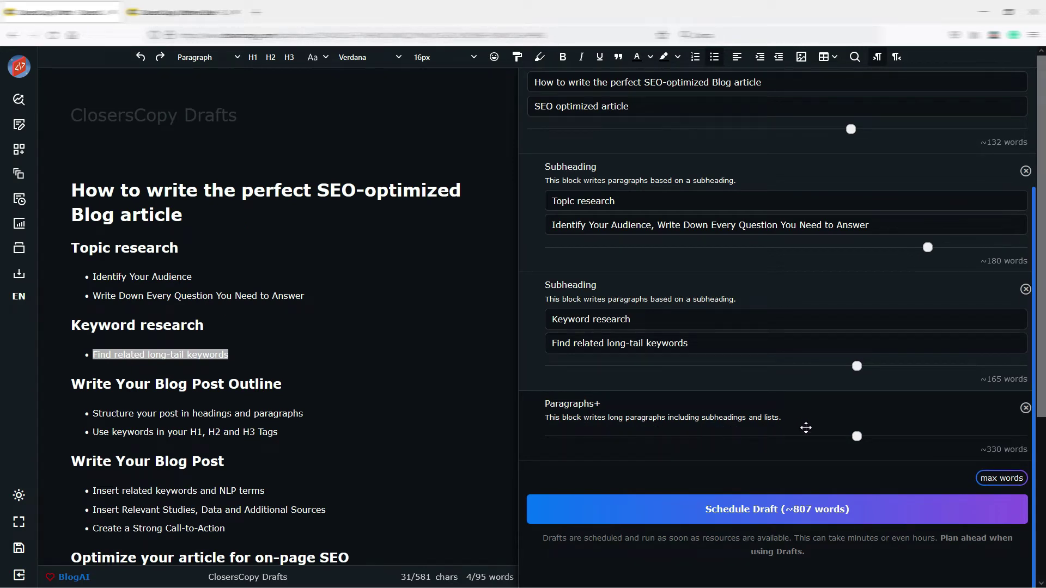
scroll(796, 419, "down", 2)
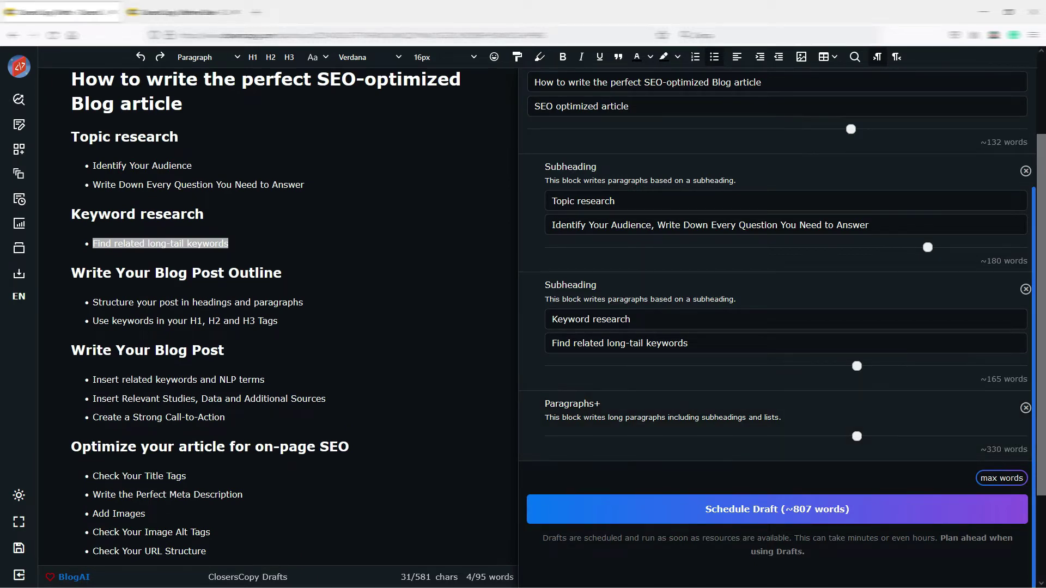
scroll(845, 407, "down", 1)
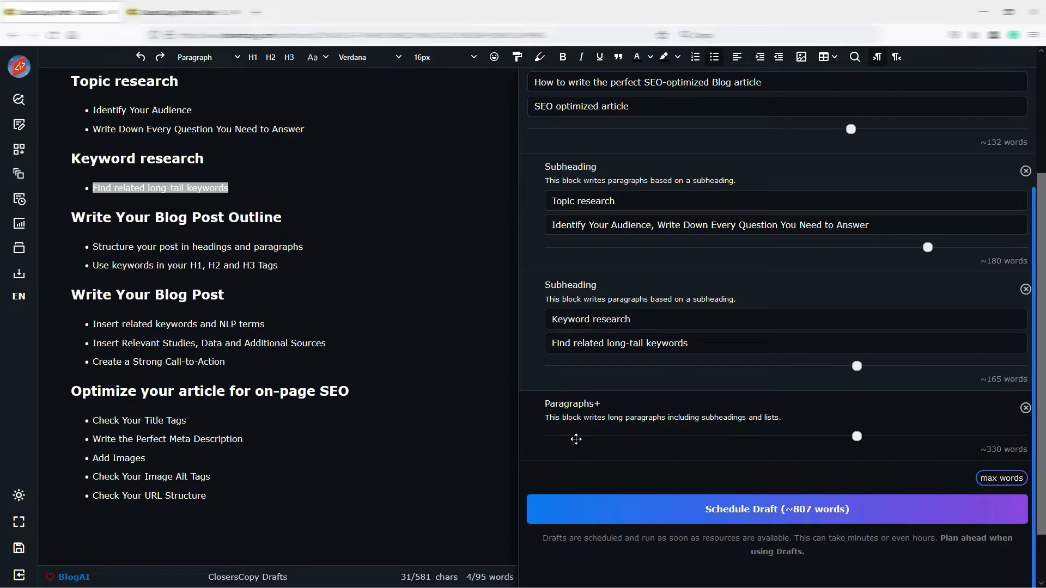
scroll(671, 447, "up", 2)
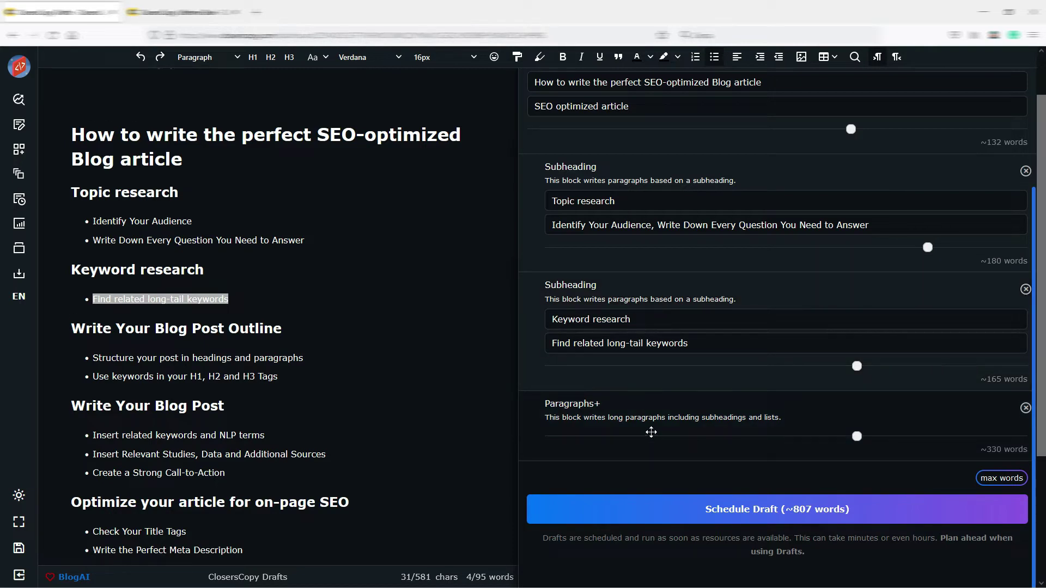
scroll(892, 203, "up", 2)
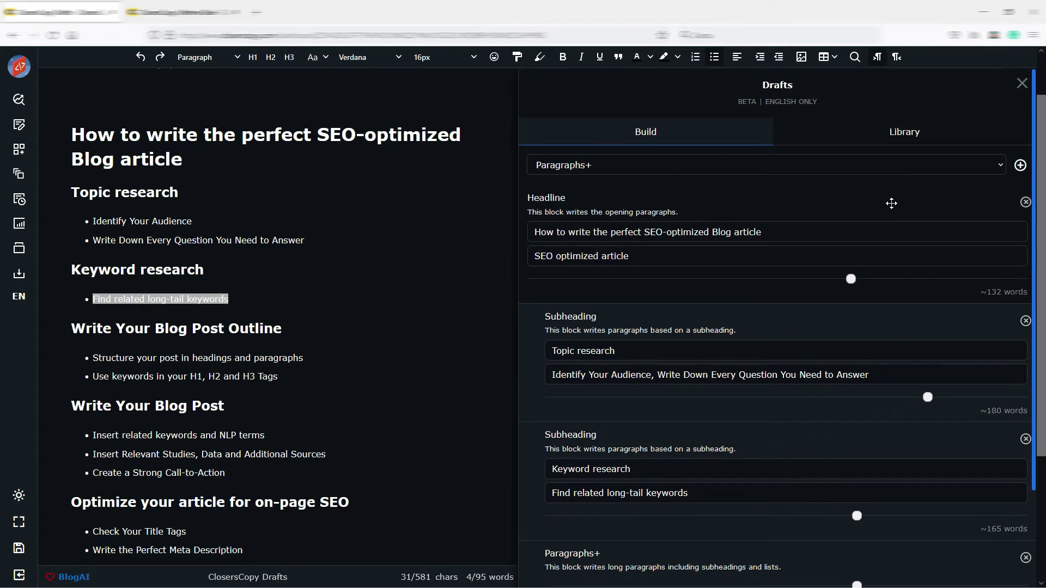
Add a Subheading block titled 'Write Your Blog Post Outline'.
left_click(994, 167)
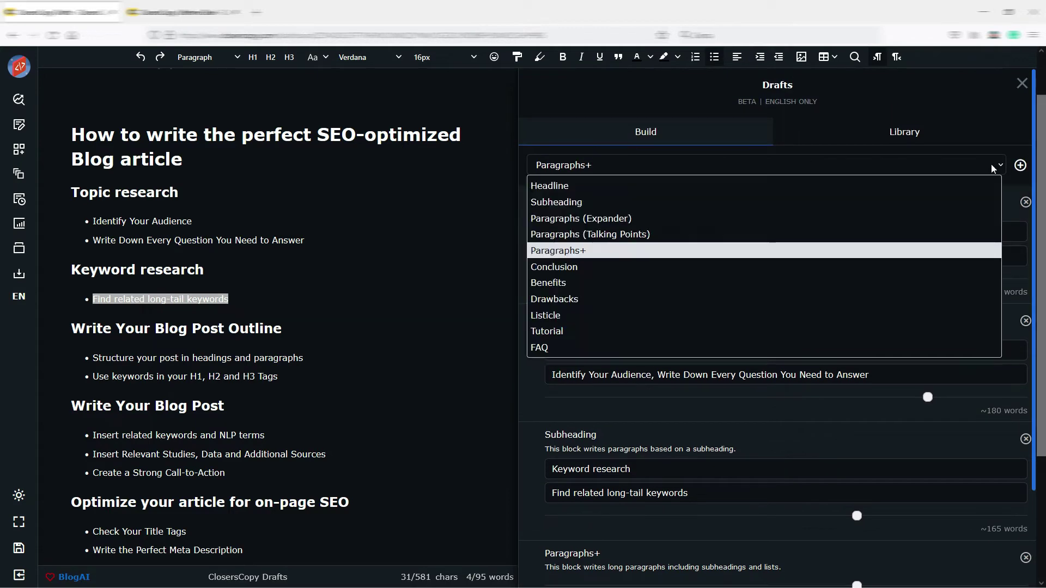
left_click(587, 203)
left_click(1020, 165)
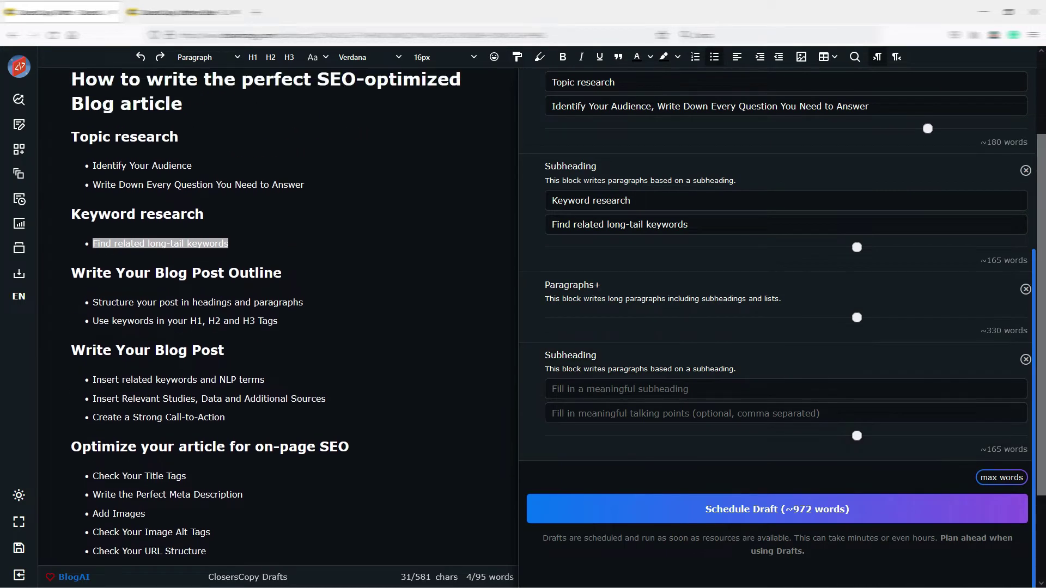
left_click_drag(281, 274, 70, 275)
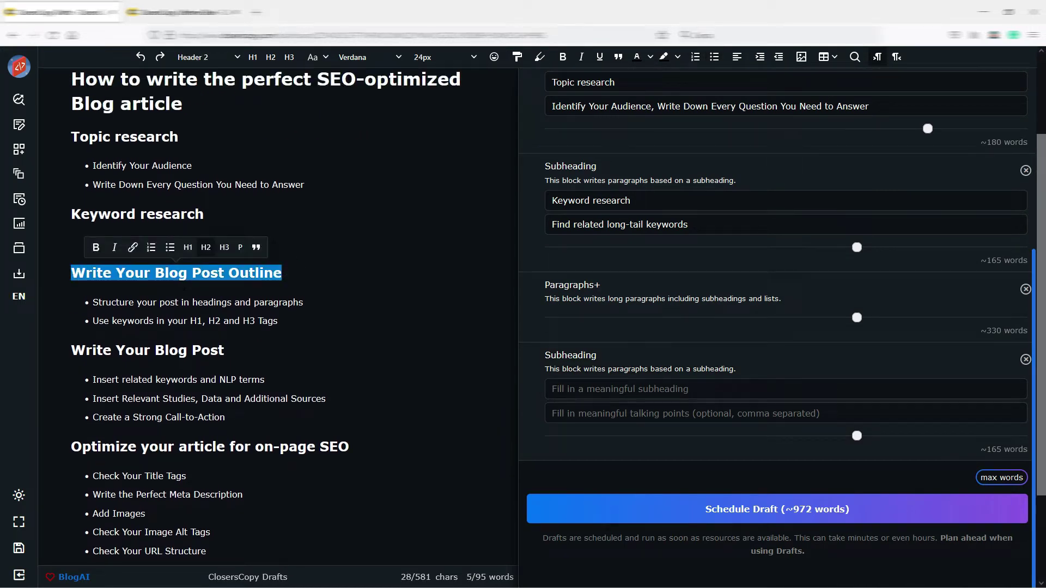
left_click_drag(164, 273, 635, 390)
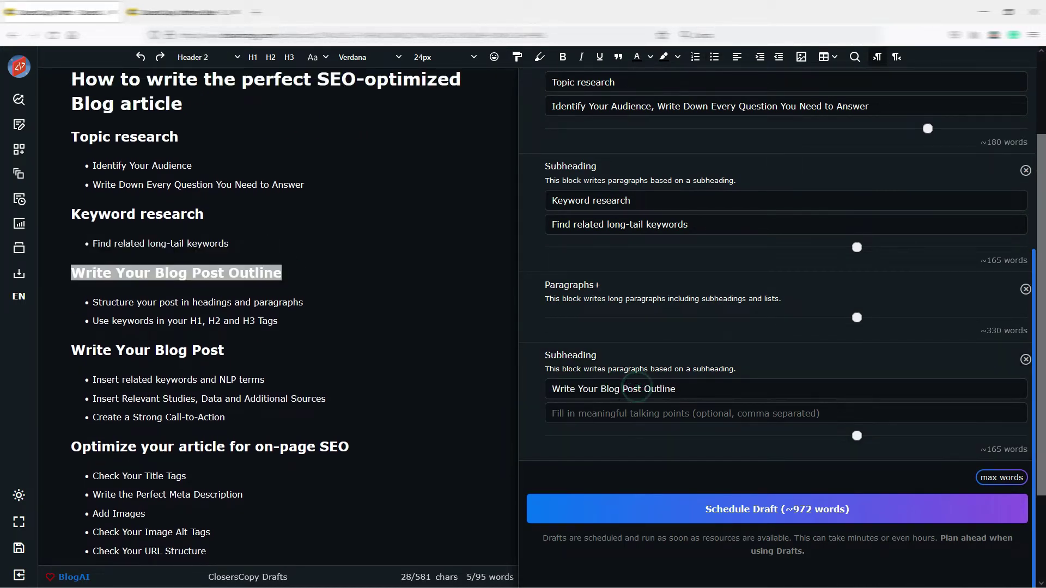
Add the Structure your post and H1, H2 and H3 tags bullets as its talking points.
left_click_drag(303, 302, 92, 303)
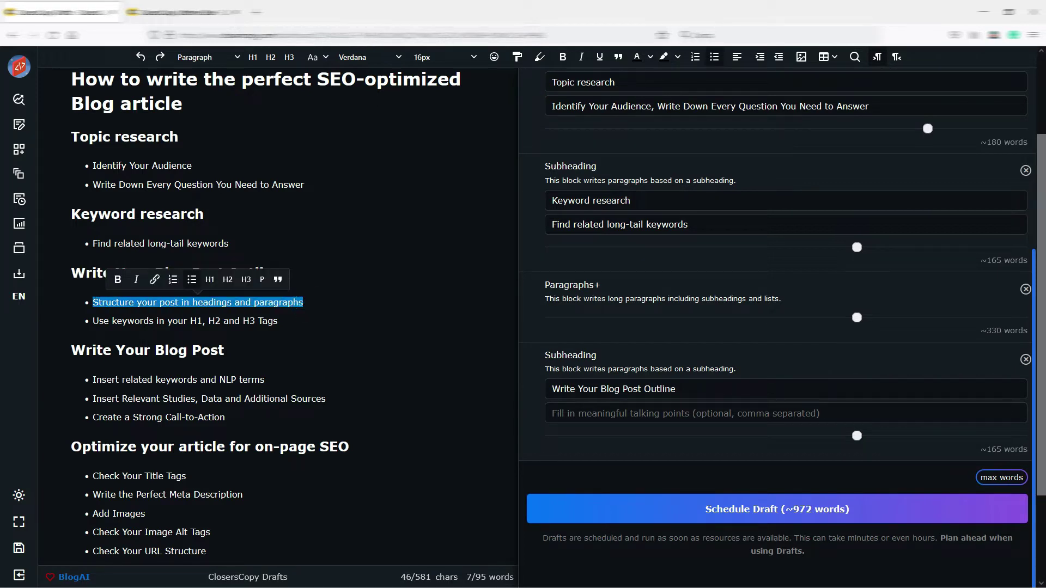
left_click_drag(197, 302, 605, 413)
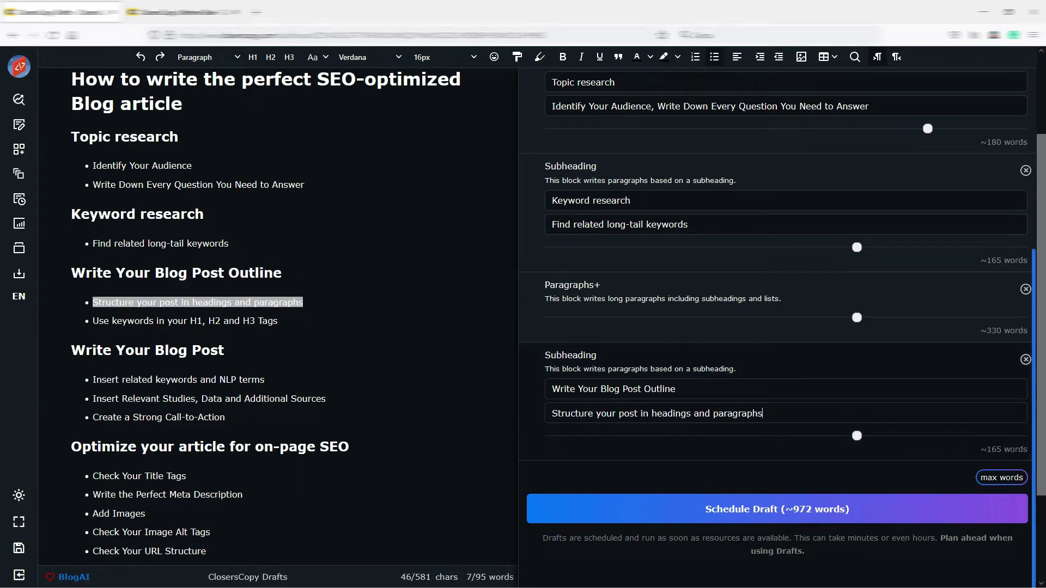
type(",")
left_click_drag(278, 321, 92, 321)
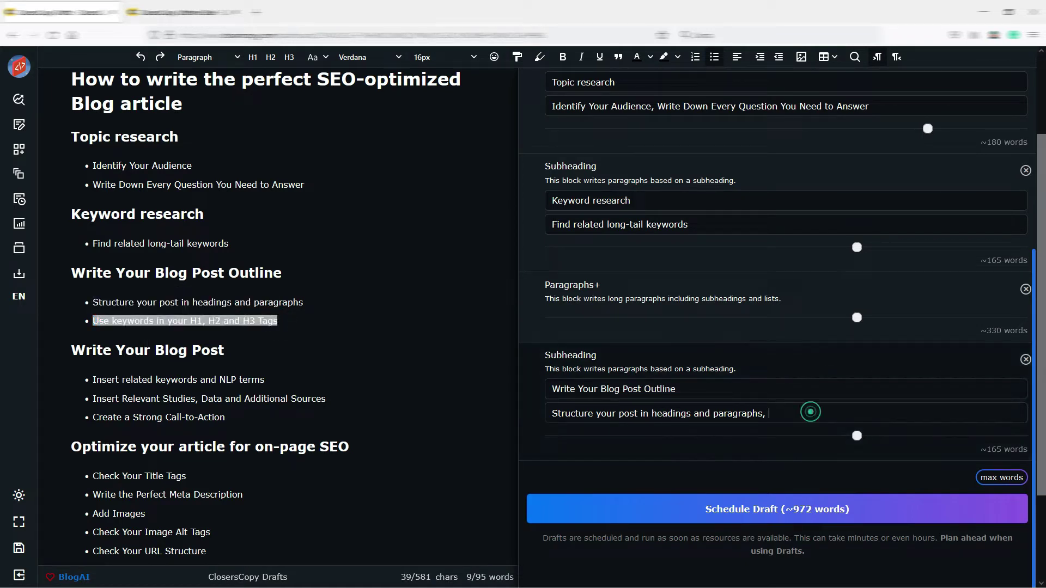
left_click_drag(122, 321, 813, 413)
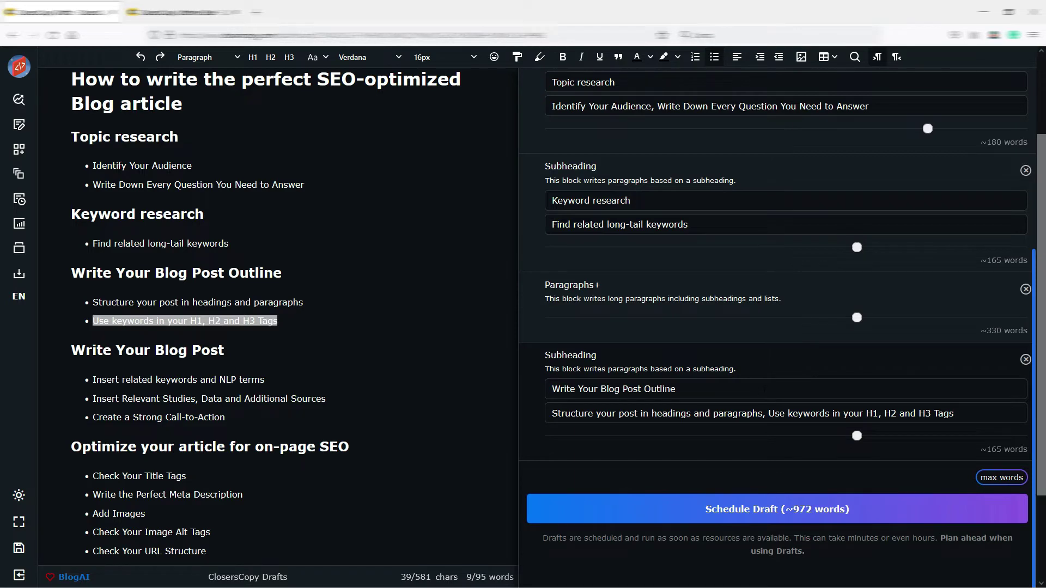
scroll(777, 327, "up", 4)
left_click(649, 166)
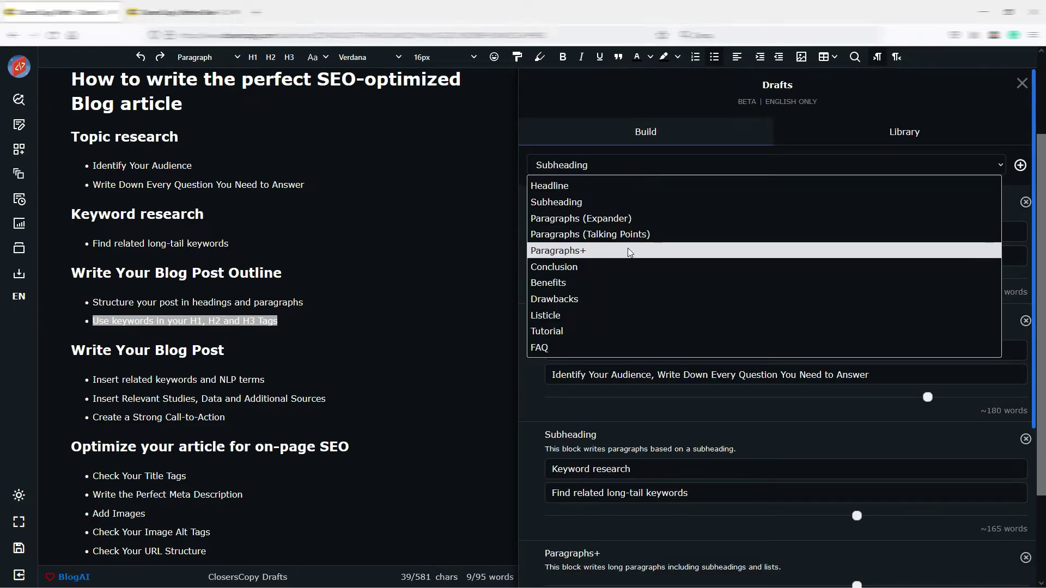
Append Benefits and Conclusion blocks, about 82 words each, for a ~1136-word total.
left_click(621, 286)
scroll(793, 325, "down", 5)
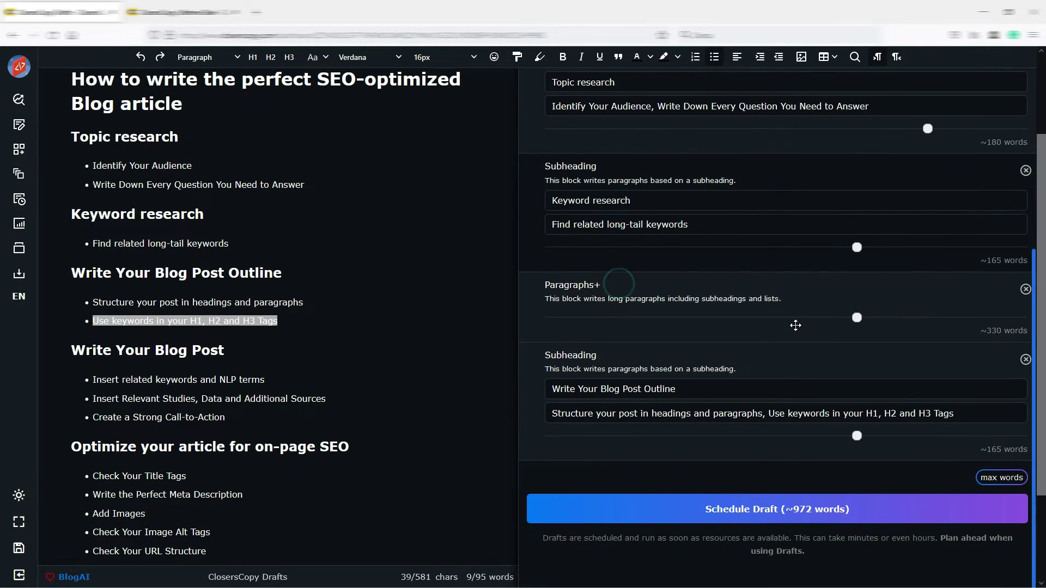
scroll(793, 325, "up", 5)
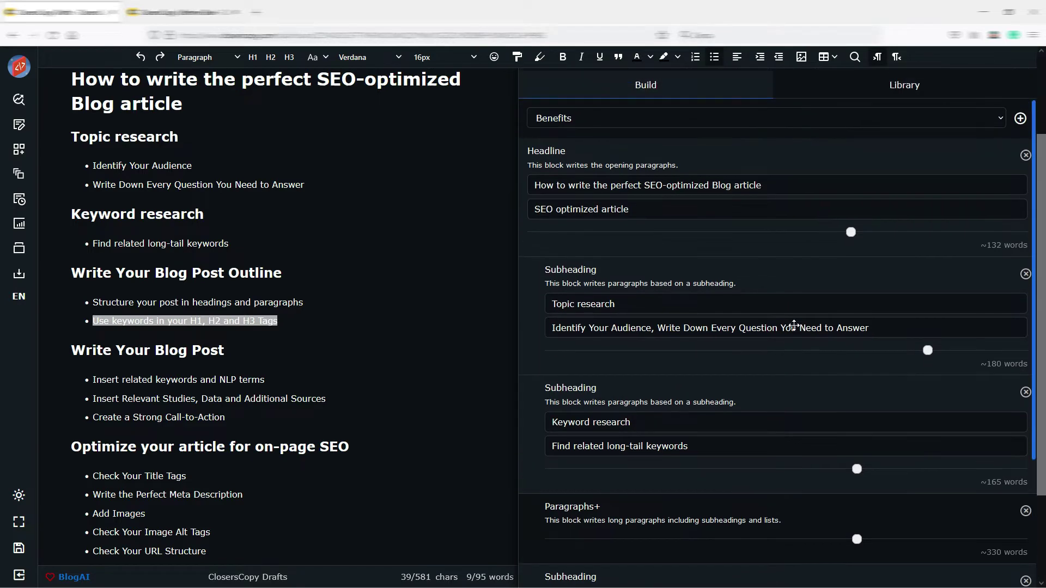
scroll(793, 324, "up", 1)
left_click(1022, 164)
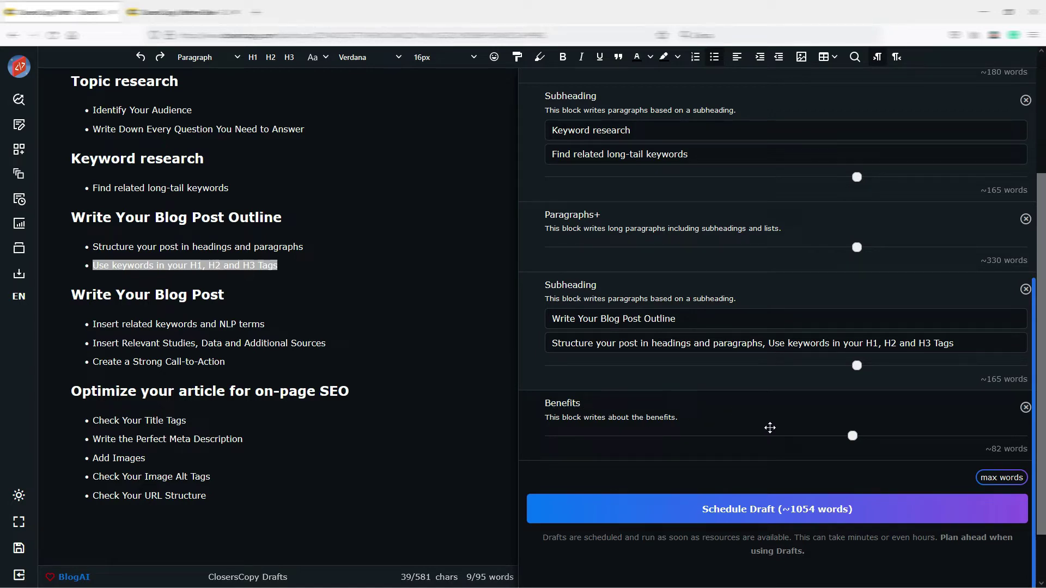
scroll(769, 427, "up", 5)
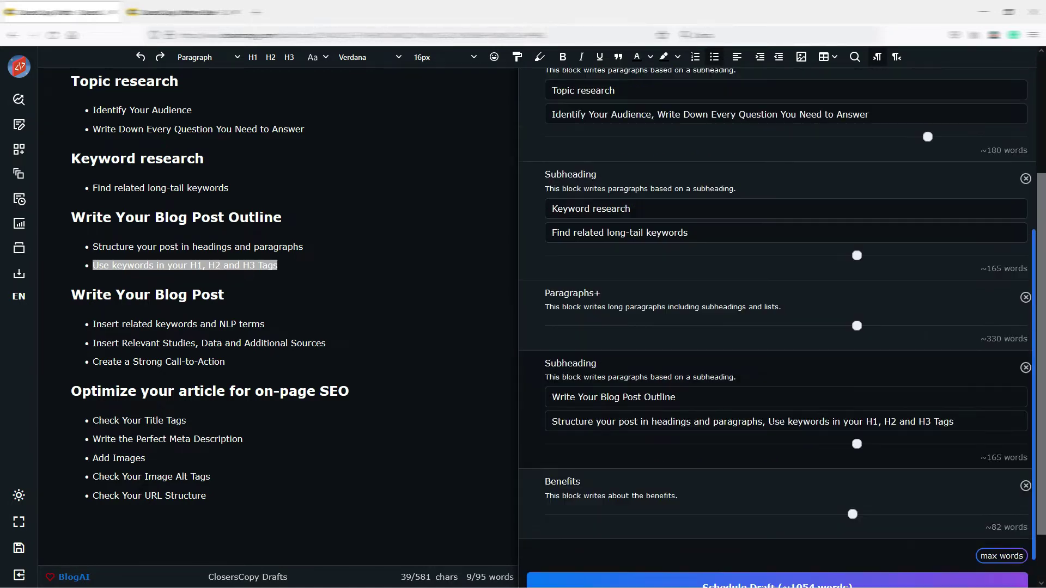
left_click(981, 168)
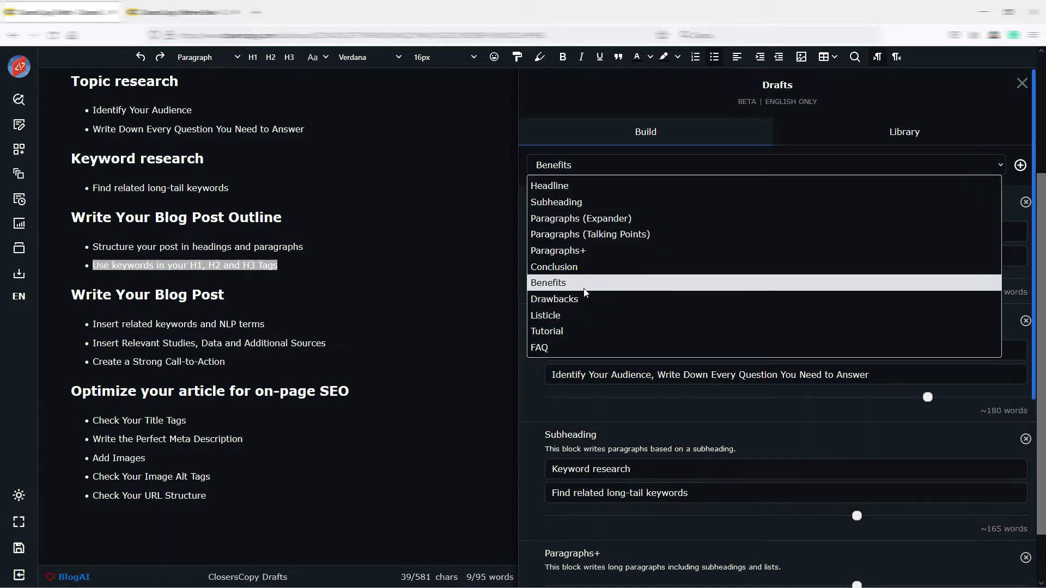
left_click(581, 267)
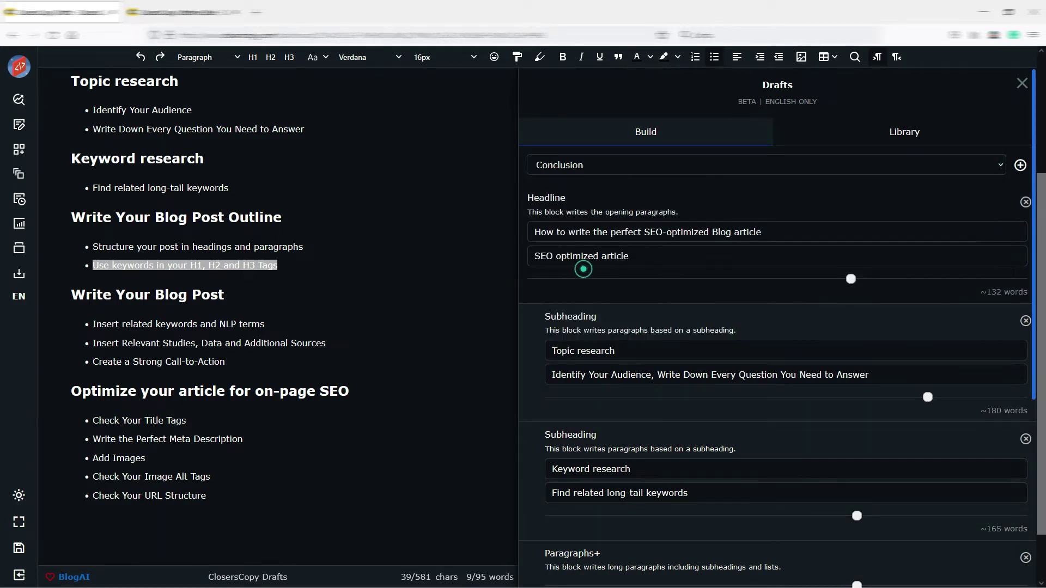
left_click(1019, 164)
scroll(842, 305, "down", 5)
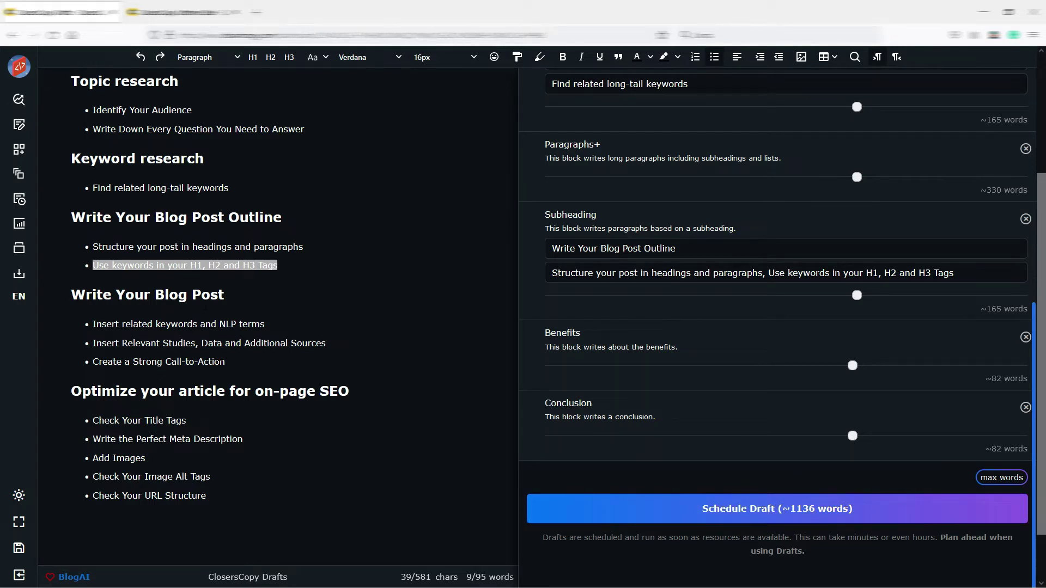
left_click(401, 345)
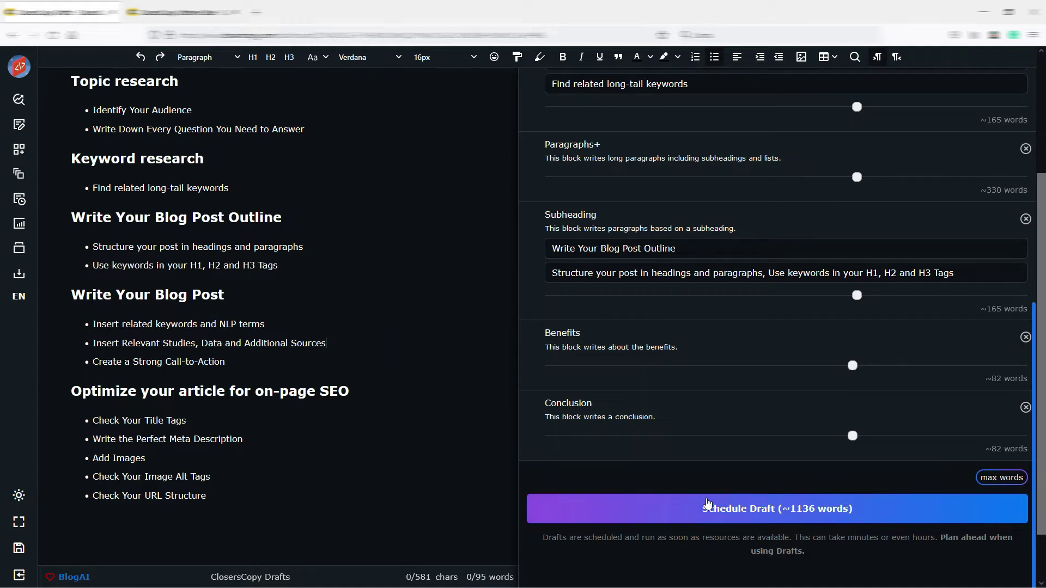
scroll(745, 495, "up", 1)
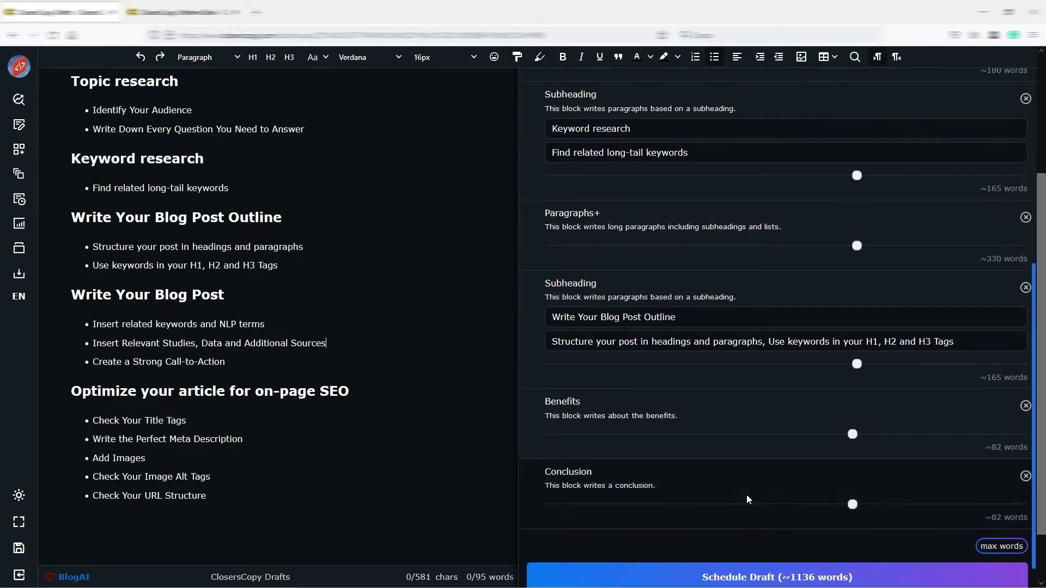
scroll(746, 494, "up", 3)
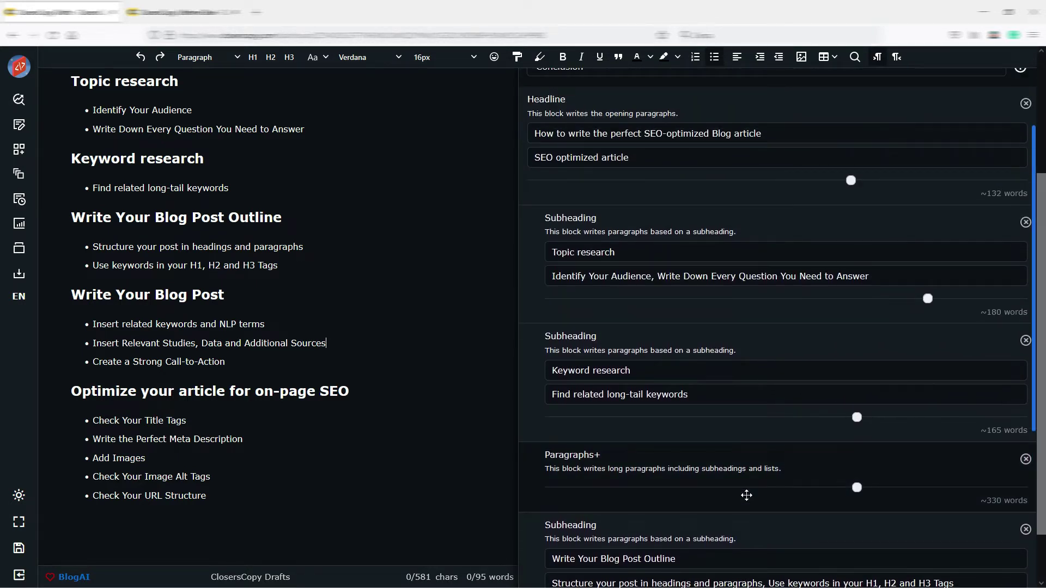
scroll(747, 496, "up", 1)
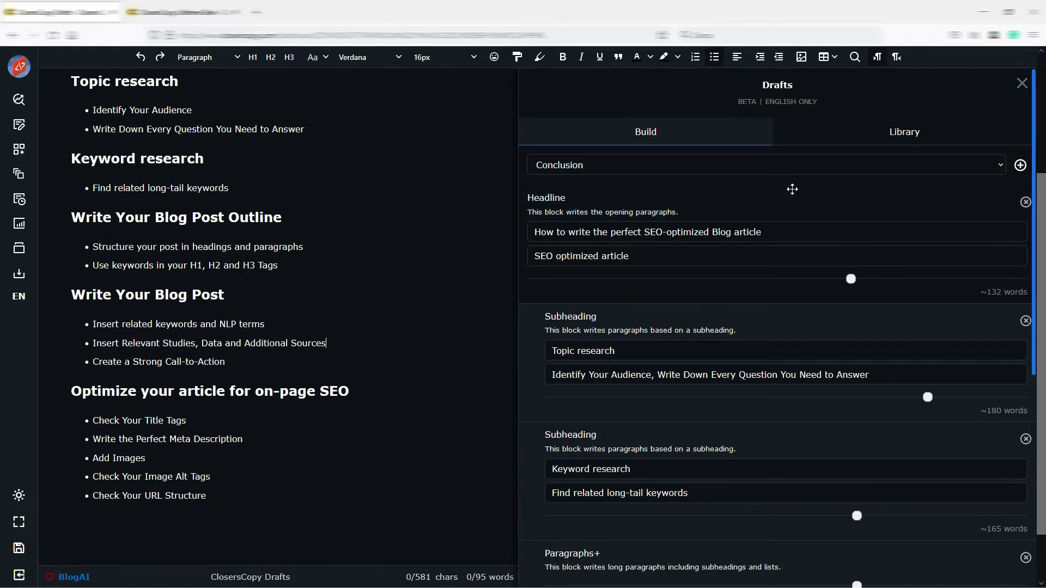
scroll(792, 189, "down", 2)
scroll(792, 189, "down", 2)
scroll(792, 189, "down", 2)
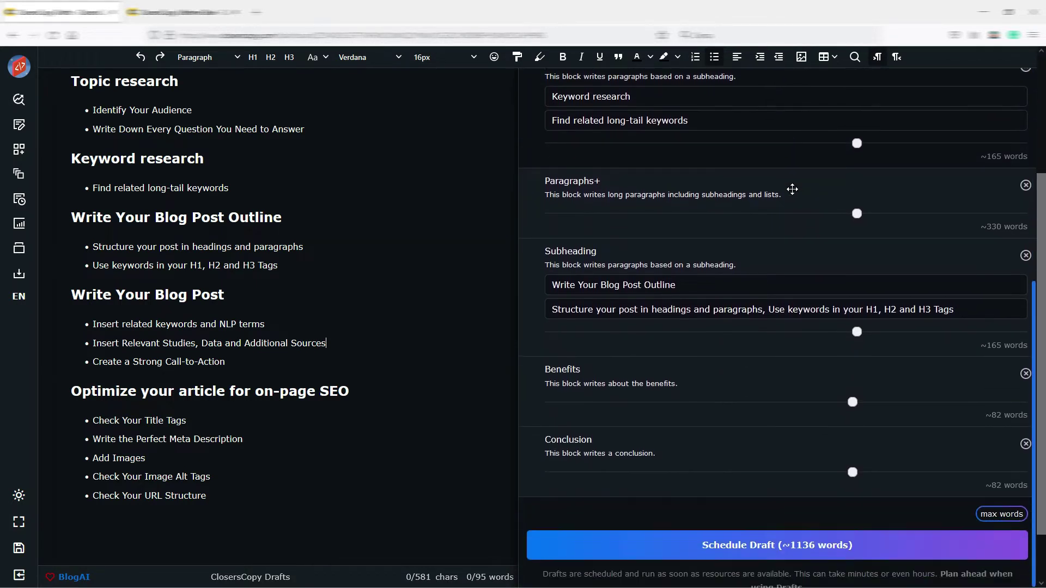
scroll(792, 189, "down", 1)
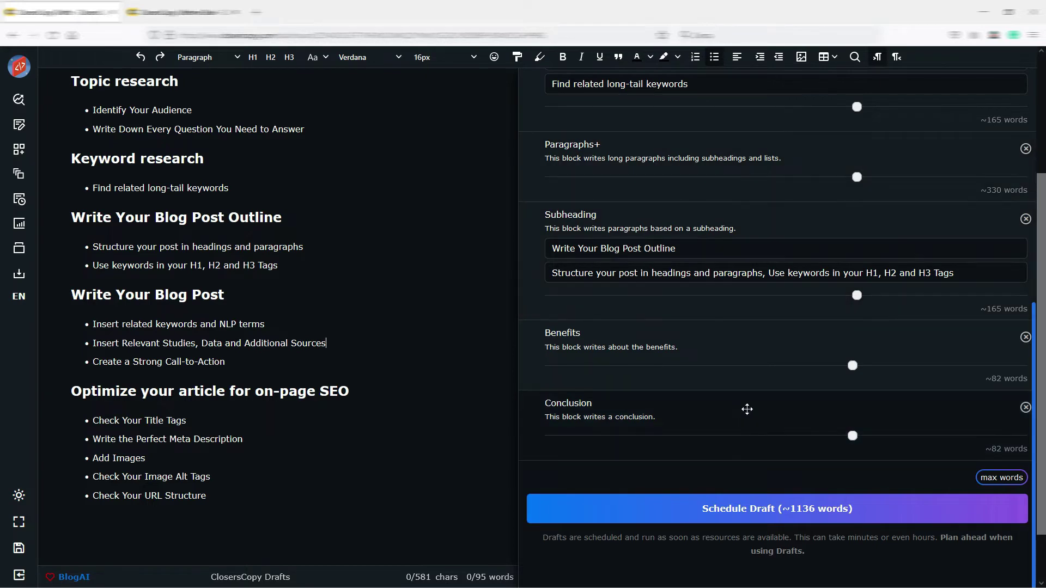
scroll(747, 409, "up", 2)
scroll(748, 409, "up", 3)
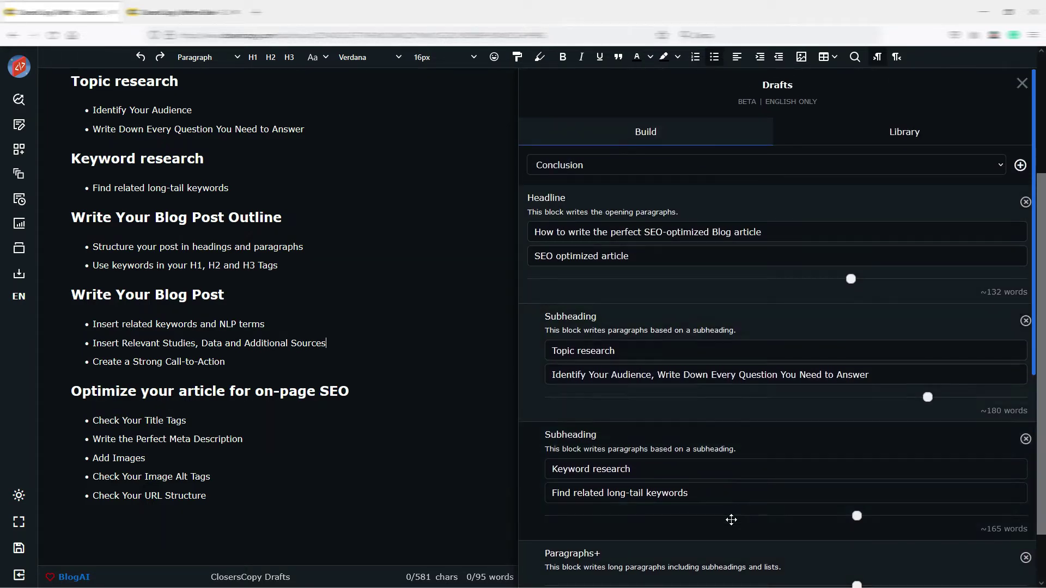
scroll(763, 404, "down", 5)
scroll(736, 447, "down", 1)
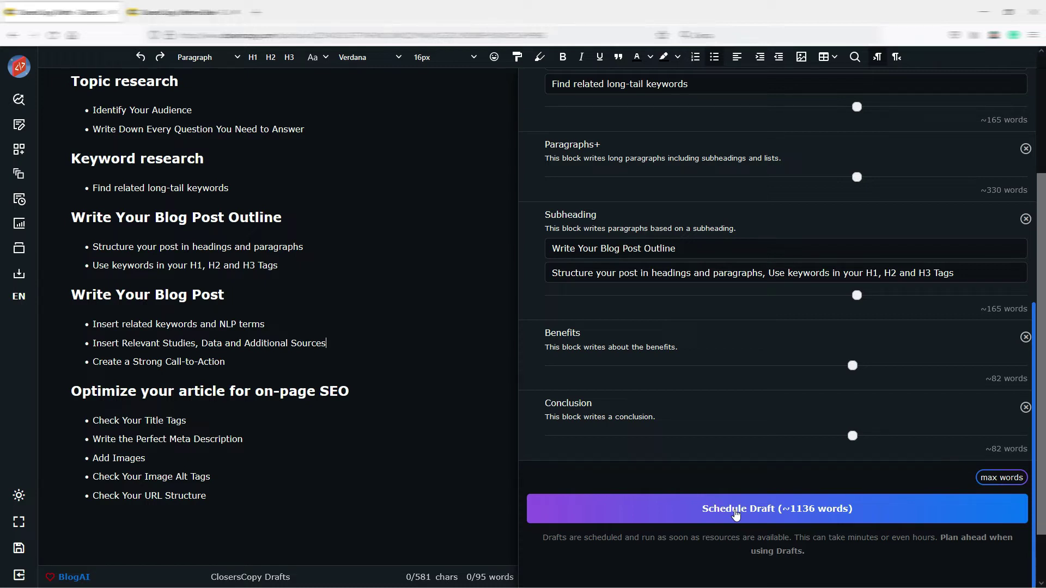
Review the draft blocks and schedule the SEO article draft for generation.
left_click(736, 511)
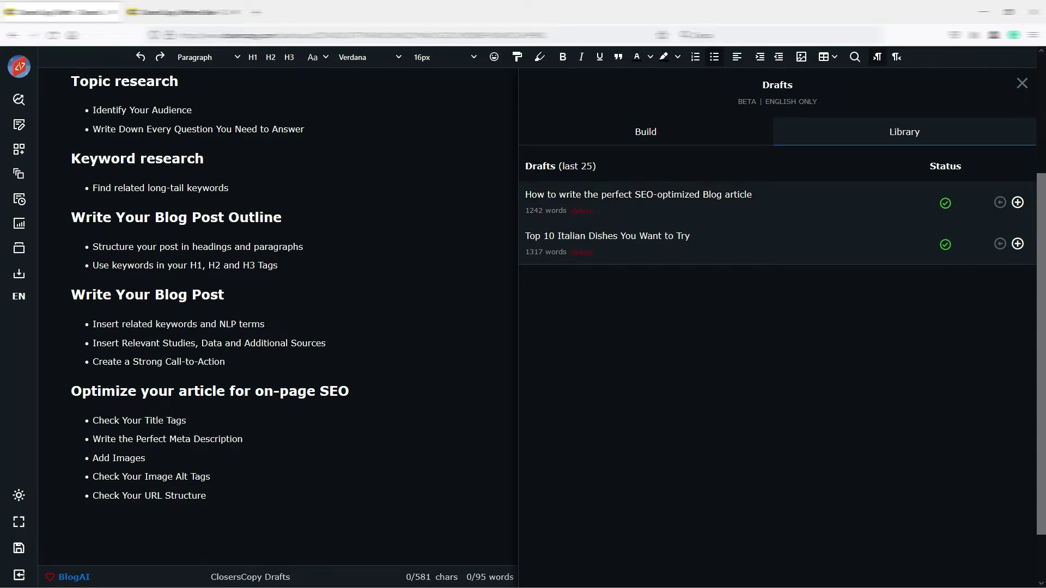
Add a blank line below the outline and insert the 1242-word SEO article there.
left_click(248, 494)
key("Return")
key("Return")
key("Return")
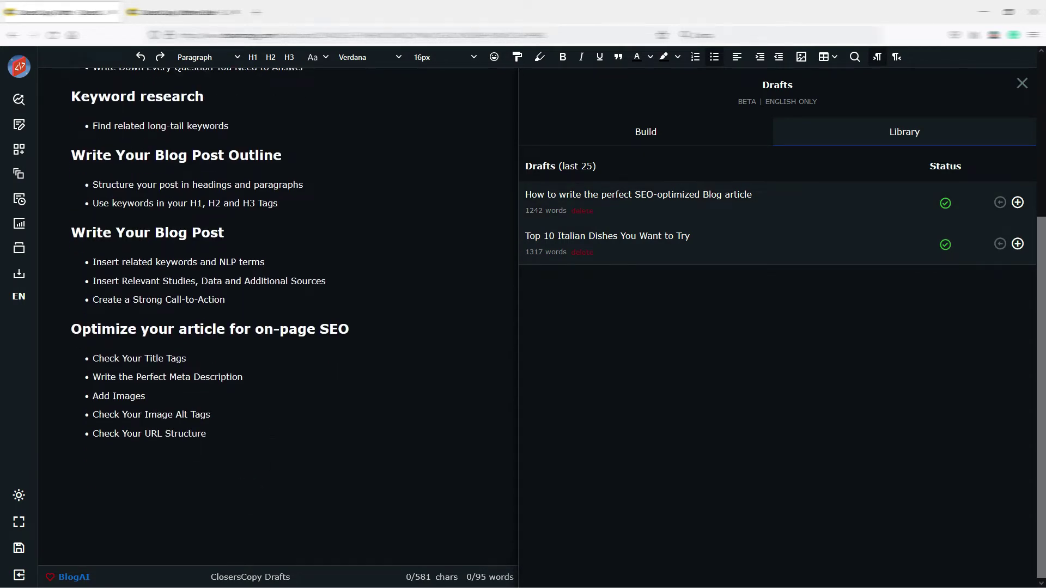
scroll(279, 328, "down", 2)
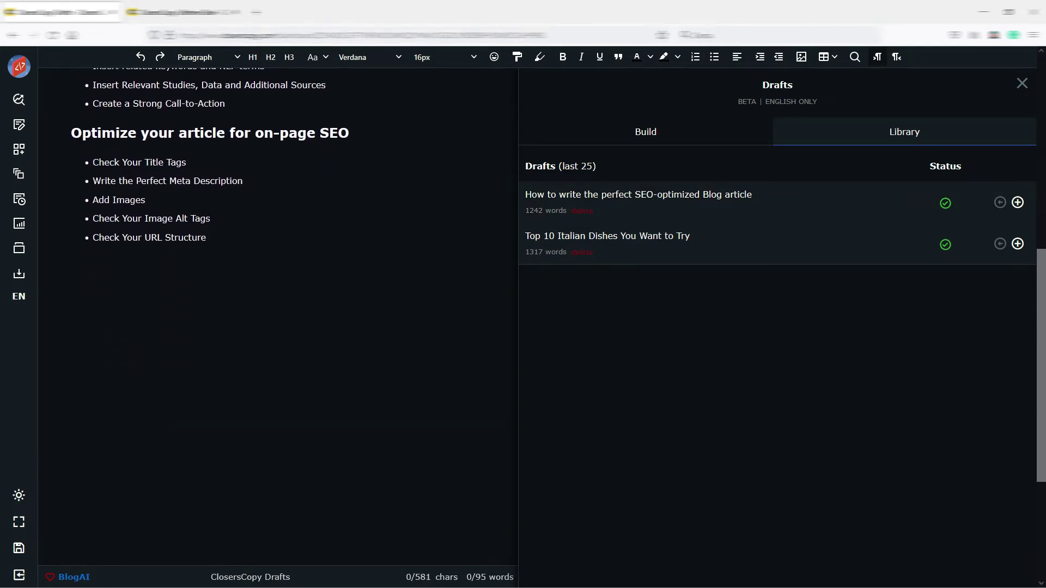
scroll(278, 327, "down", 1)
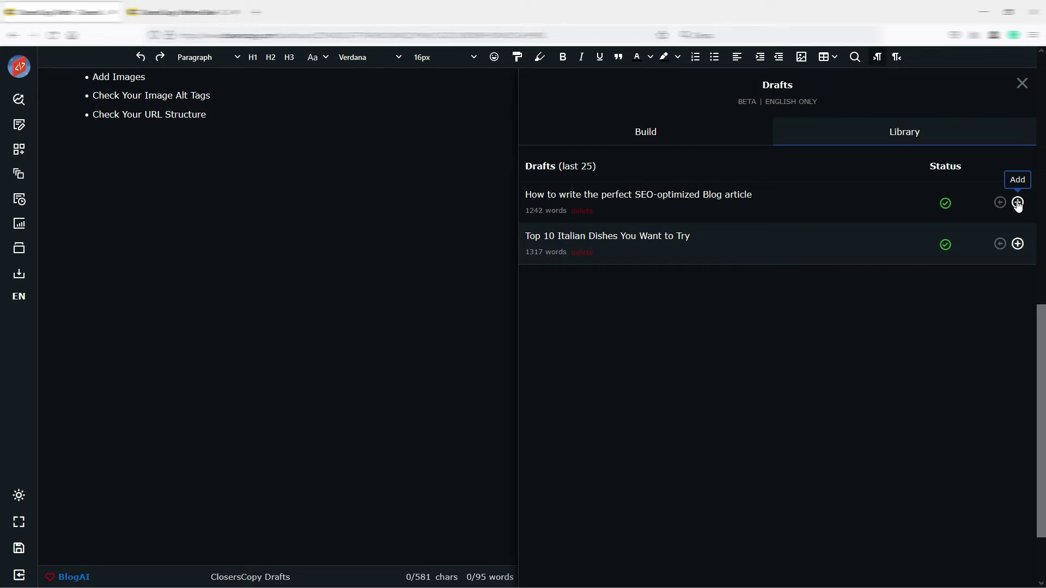
left_click(1018, 203)
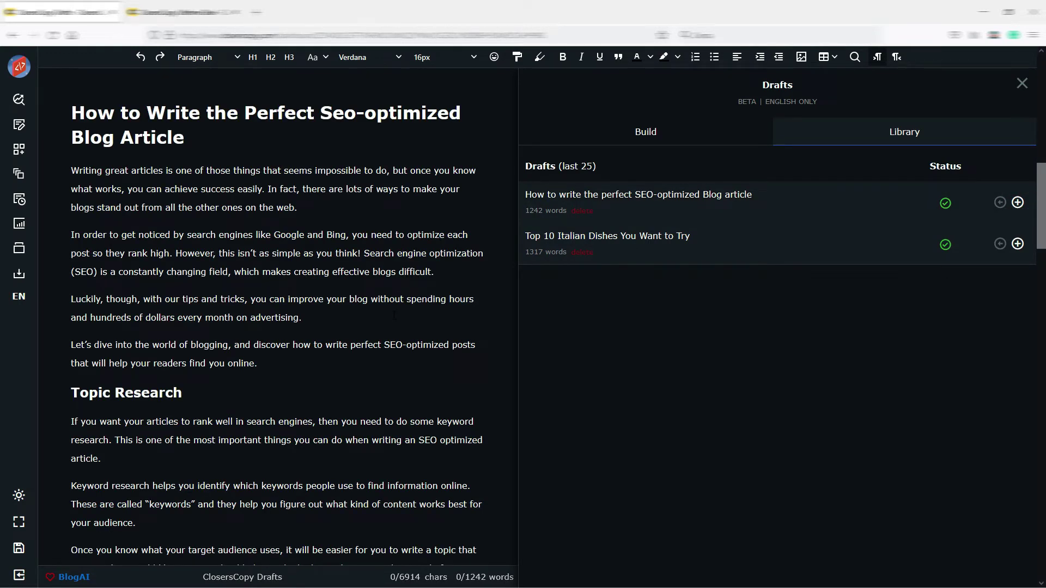
scroll(395, 315, "down", 2)
scroll(395, 314, "down", 2)
scroll(395, 314, "down", 1)
scroll(395, 315, "down", 2)
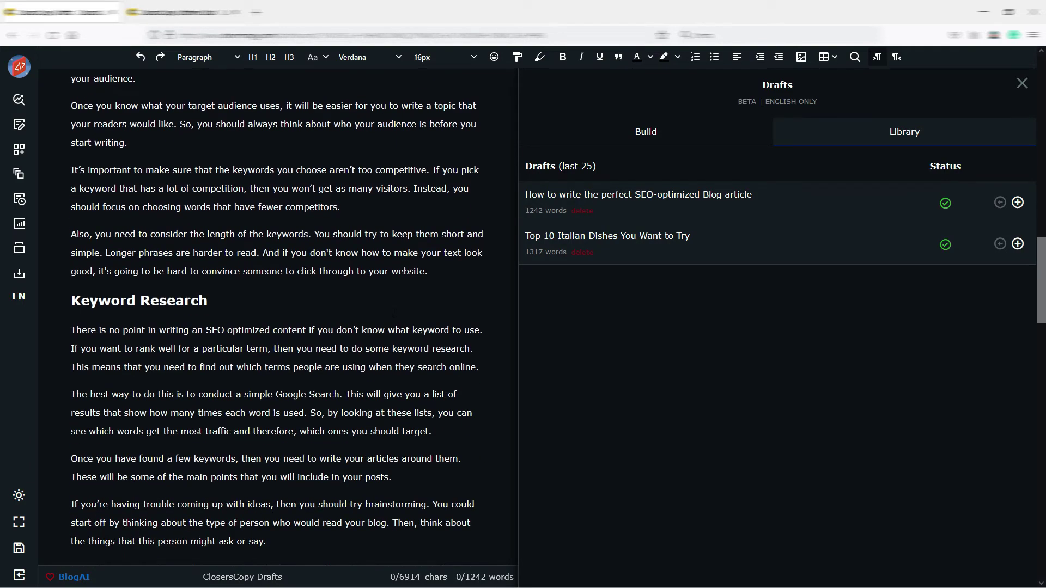
scroll(395, 315, "down", 3)
scroll(395, 315, "down", 3)
scroll(395, 315, "down", 2)
scroll(395, 314, "down", 2)
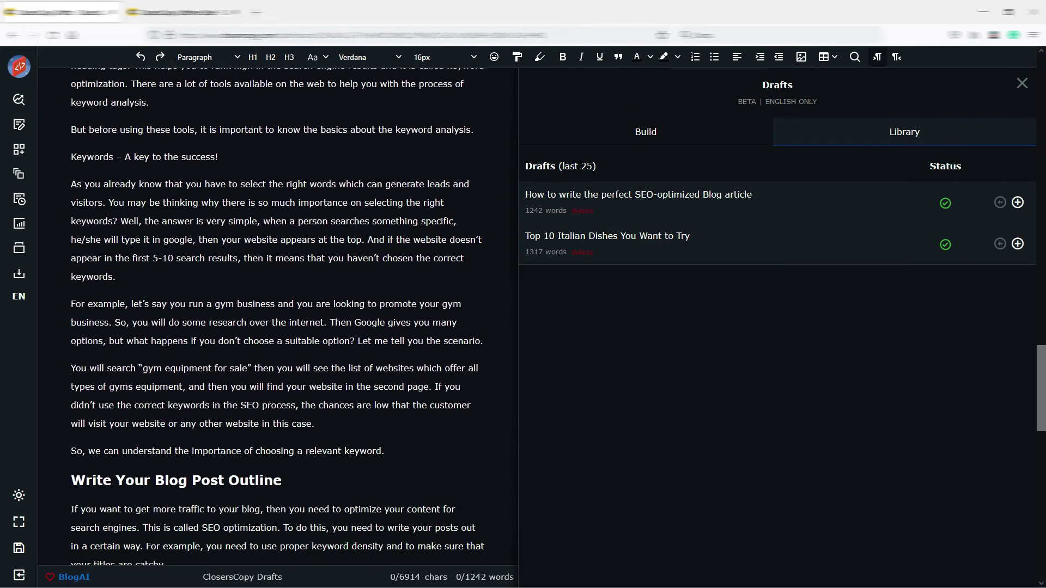
scroll(395, 315, "down", 1)
scroll(394, 315, "down", 5)
scroll(395, 315, "down", 3)
scroll(395, 315, "down", 2)
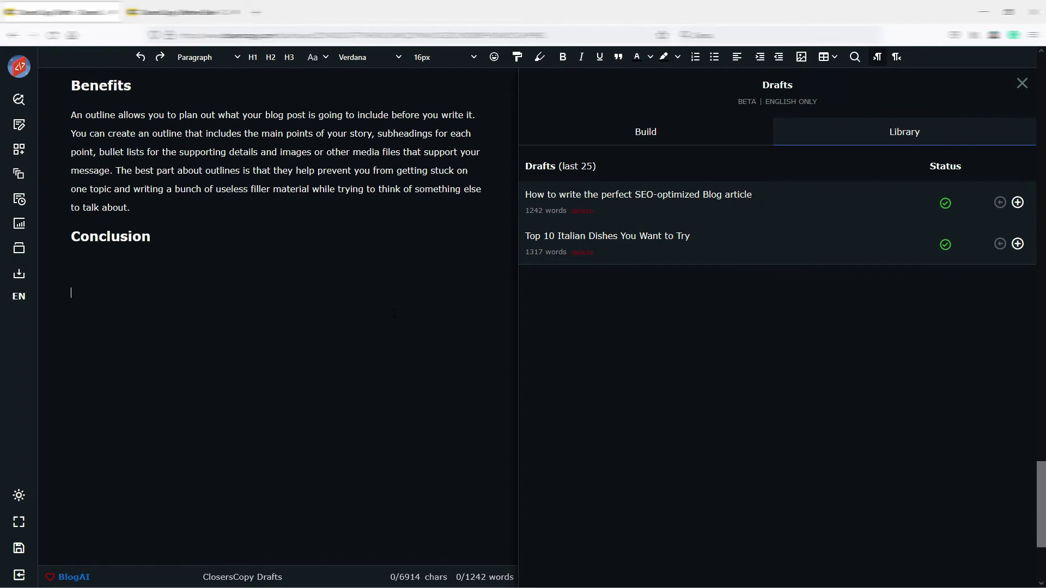
scroll(394, 315, "up", 3)
scroll(395, 315, "up", 5)
scroll(395, 315, "up", 2)
scroll(395, 314, "up", 3)
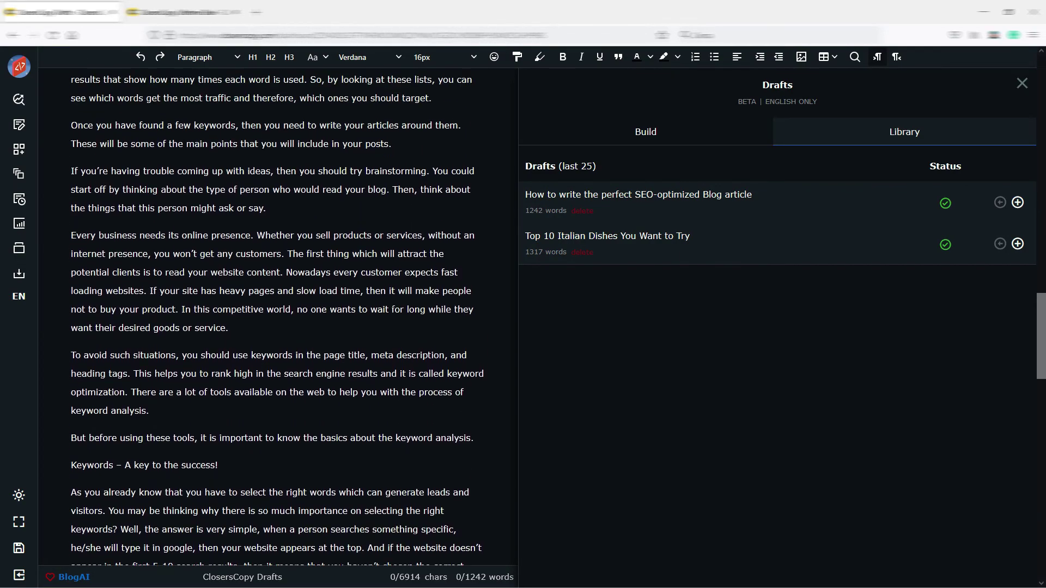
scroll(395, 314, "up", 4)
scroll(394, 315, "up", 2)
scroll(395, 315, "up", 5)
scroll(394, 314, "up", 2)
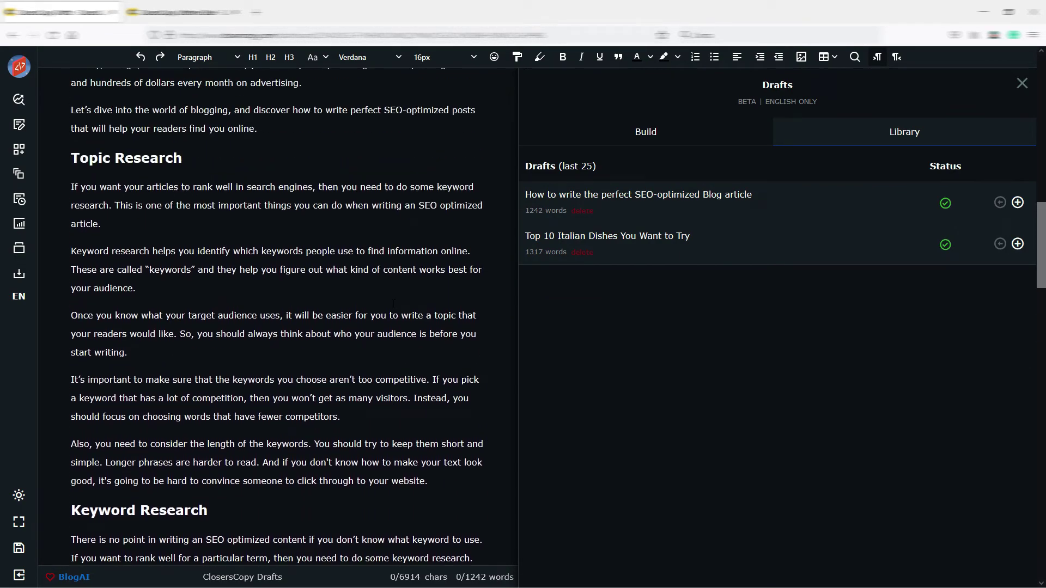
scroll(395, 314, "up", 2)
scroll(395, 314, "up", 1)
scroll(394, 314, "up", 1)
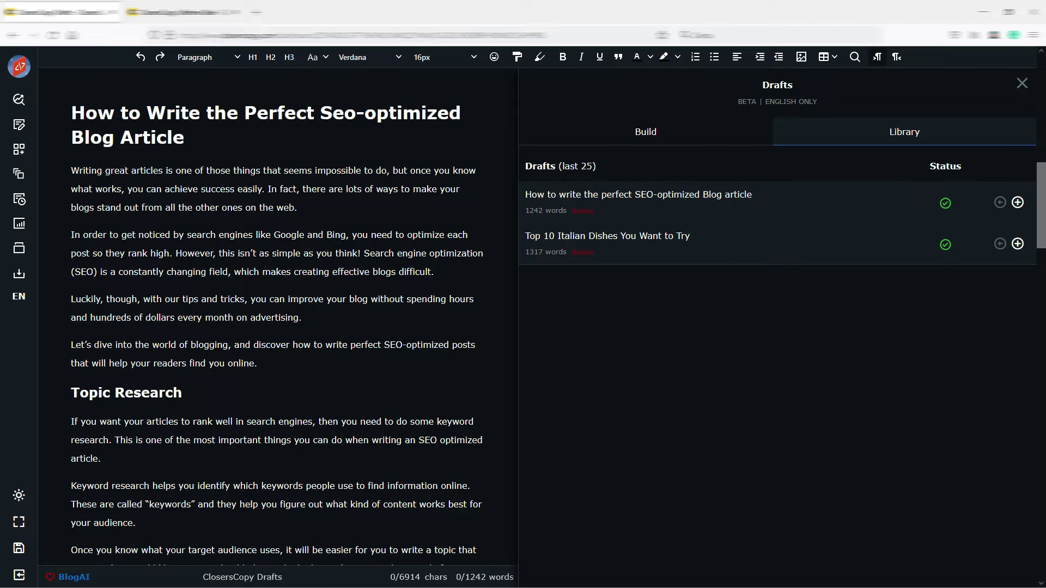
scroll(277, 327, "down", 1)
scroll(278, 327, "down", 2)
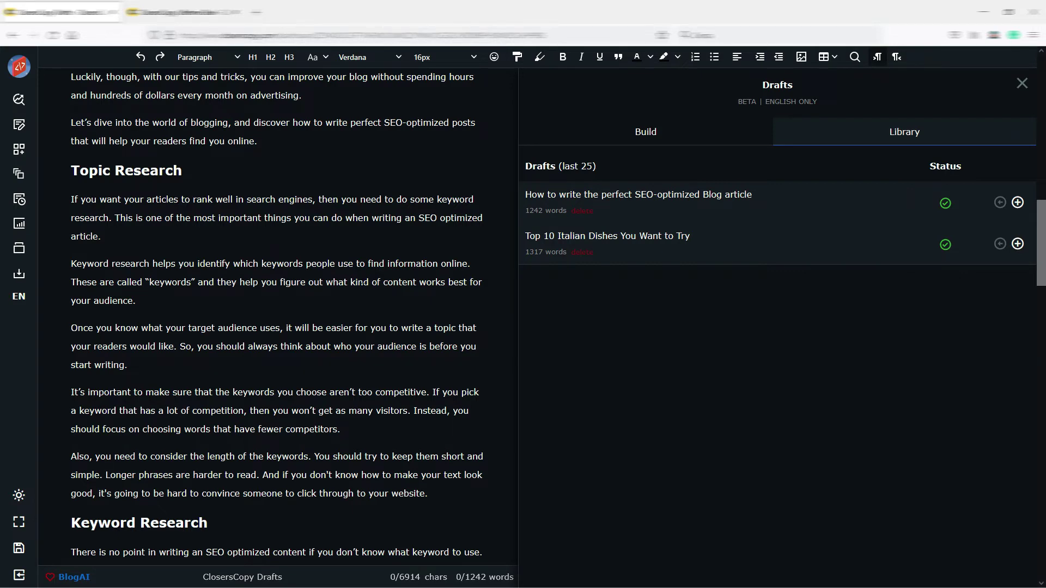
scroll(278, 310, "up", 3)
scroll(278, 311, "up", 5)
scroll(279, 310, "up", 5)
scroll(278, 311, "up", 4)
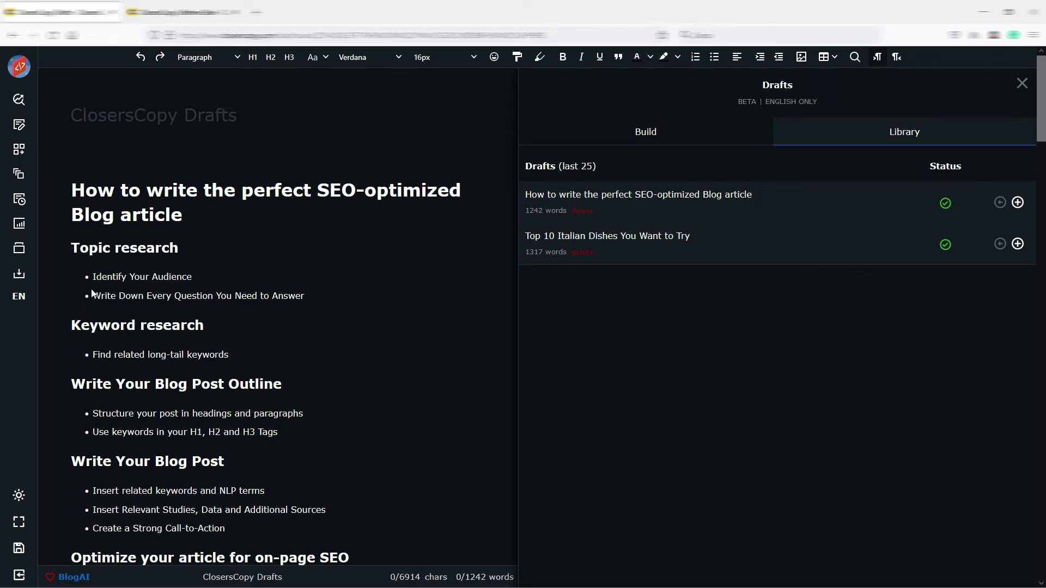
scroll(132, 301, "down", 1)
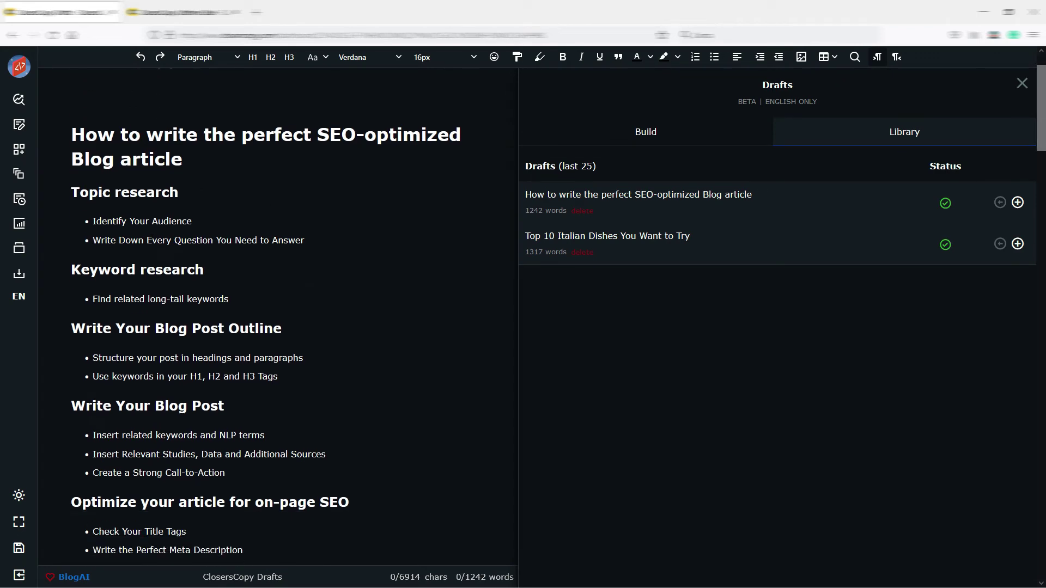
scroll(278, 327, "down", 5)
scroll(278, 328, "down", 5)
scroll(278, 327, "down", 2)
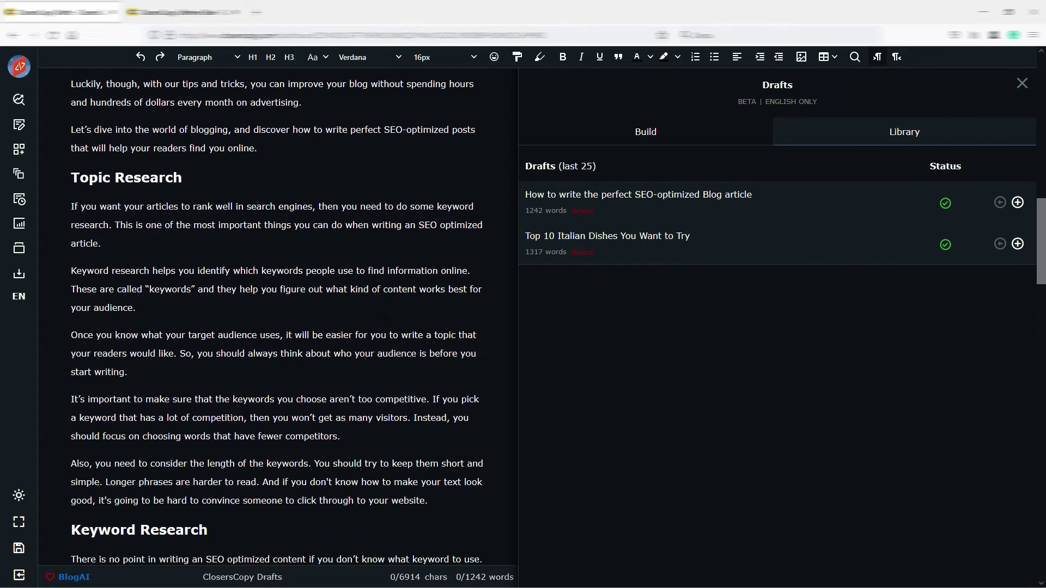
scroll(278, 327, "up", 1)
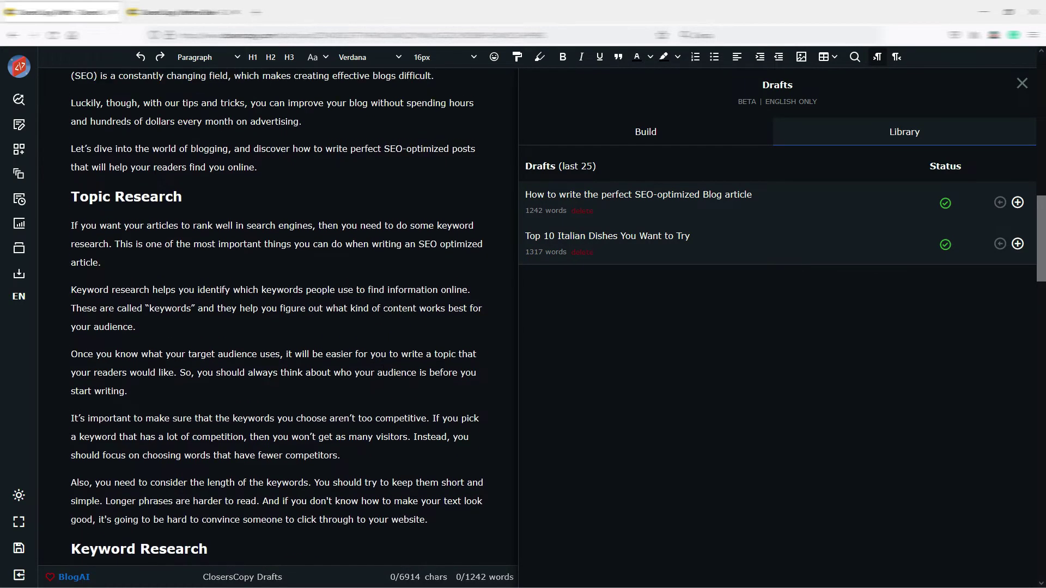
scroll(261, 227, "up", 5)
scroll(261, 228, "up", 5)
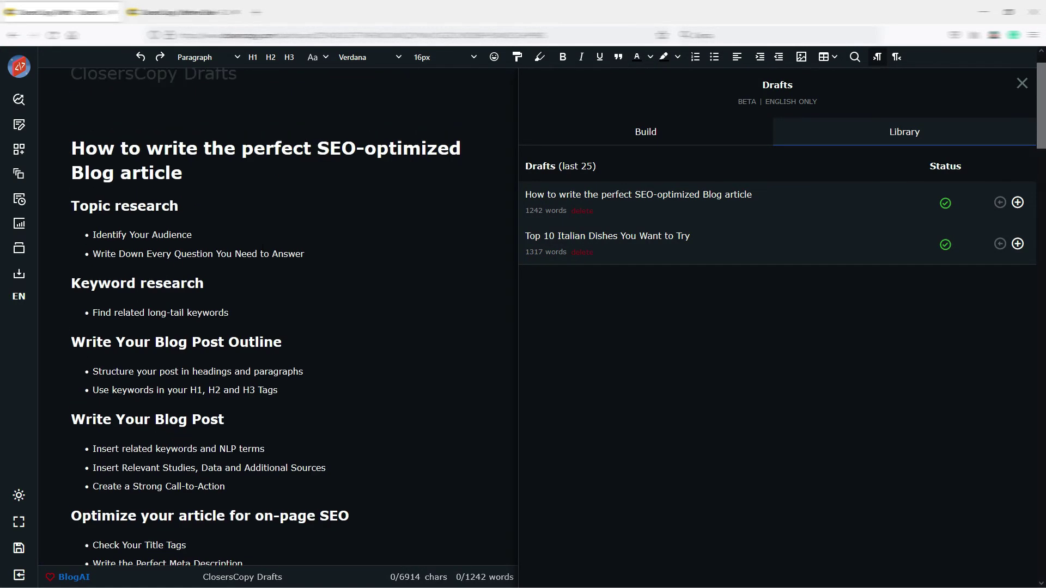
scroll(261, 227, "up", 2)
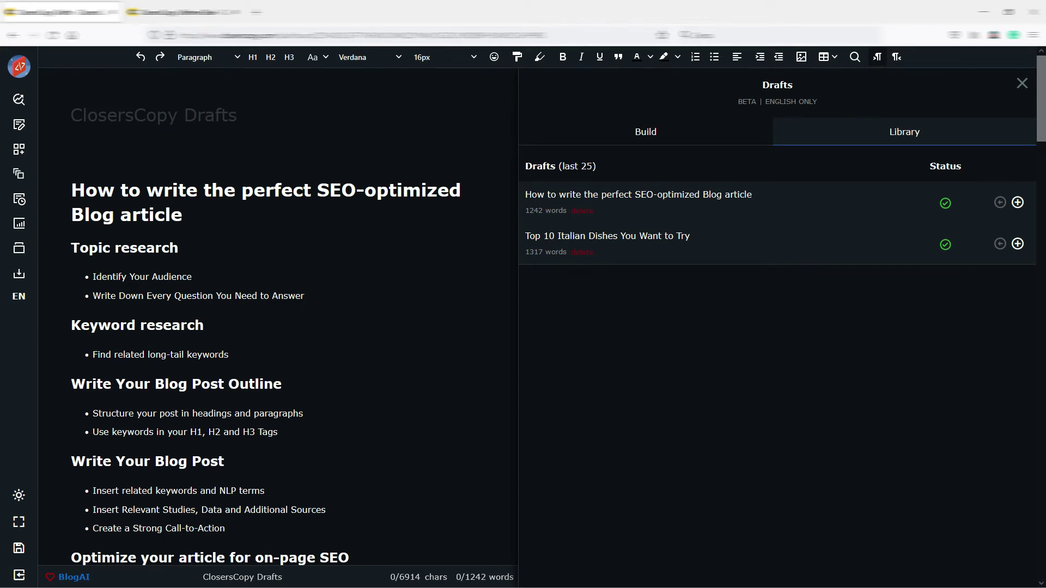
scroll(279, 327, "down", 3)
scroll(278, 327, "down", 5)
scroll(279, 328, "down", 3)
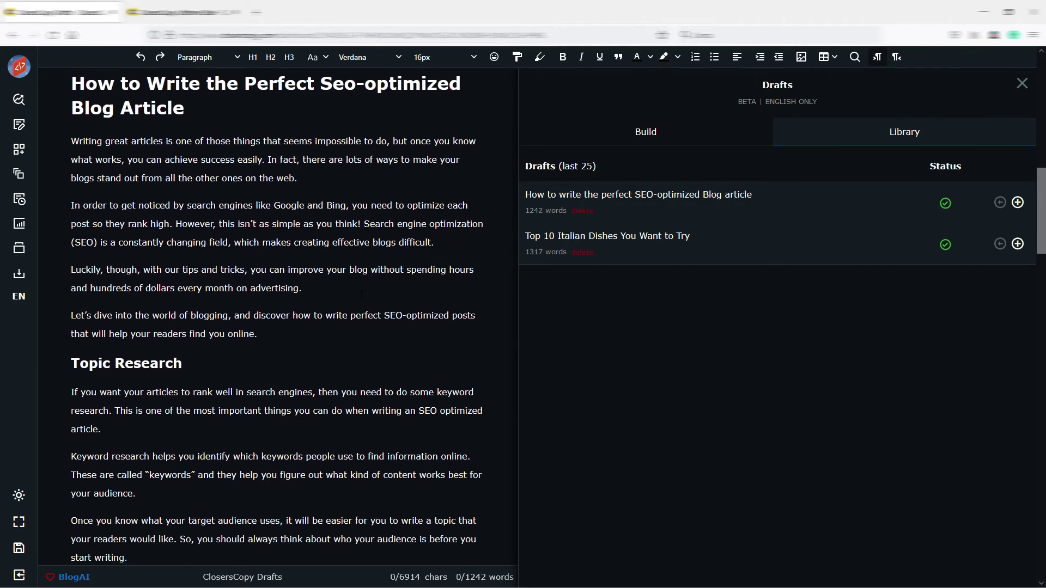
scroll(278, 327, "down", 3)
scroll(278, 327, "down", 1)
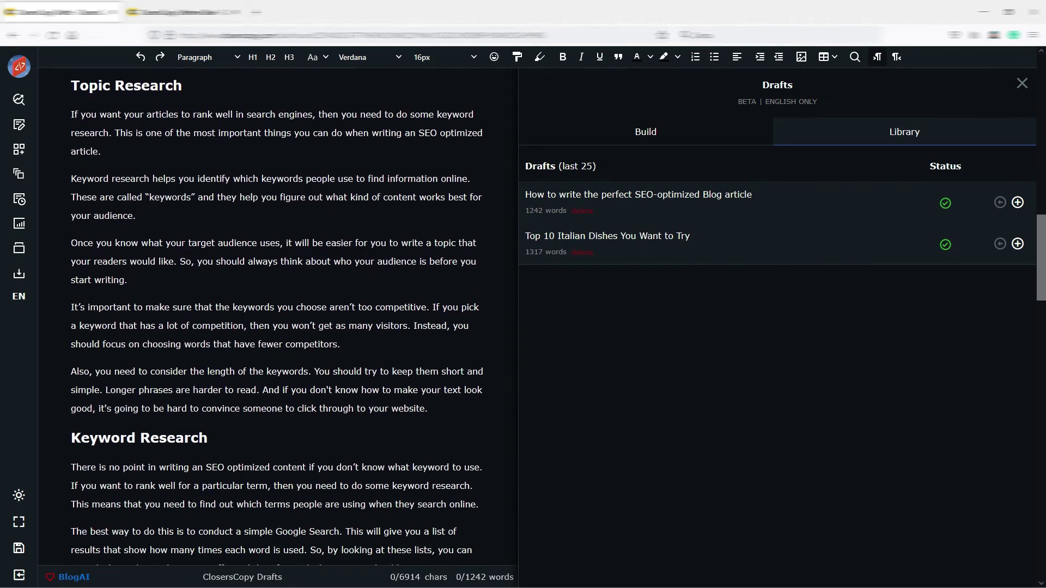
left_click_drag(346, 262, 426, 262)
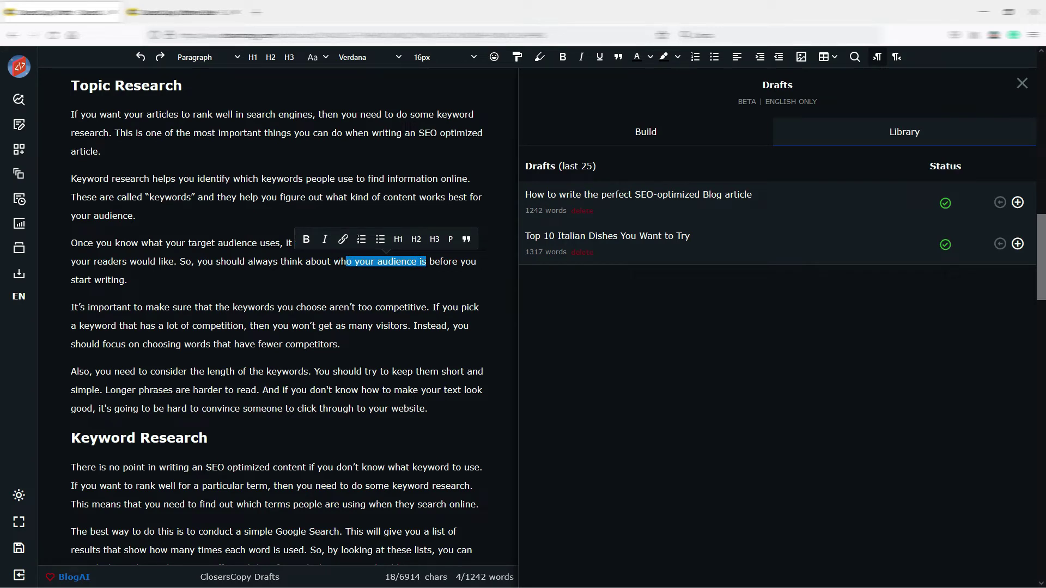
left_click(494, 320)
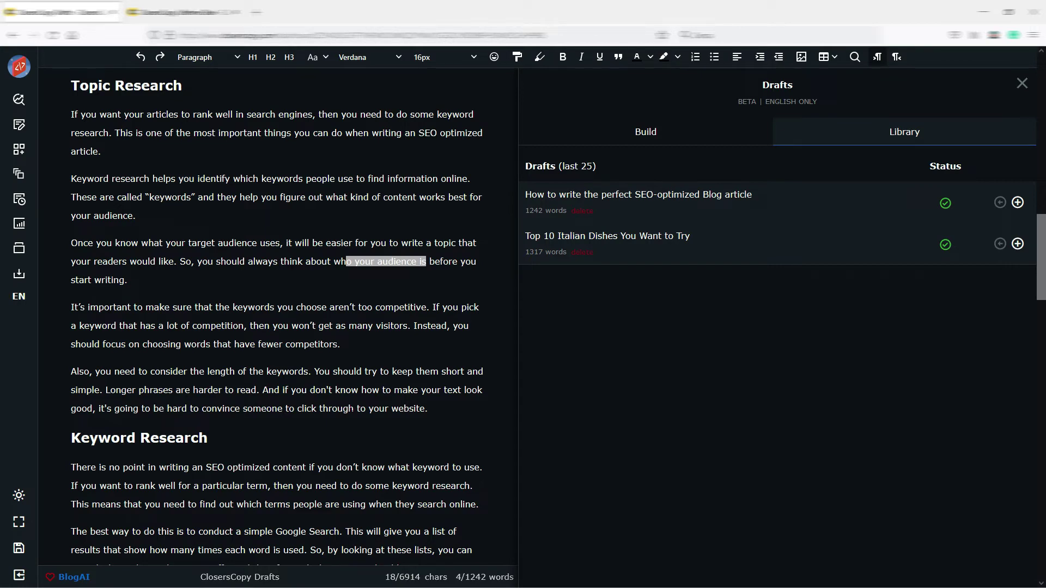
left_click(448, 402)
scroll(448, 402, "up", 1)
scroll(448, 402, "up", 5)
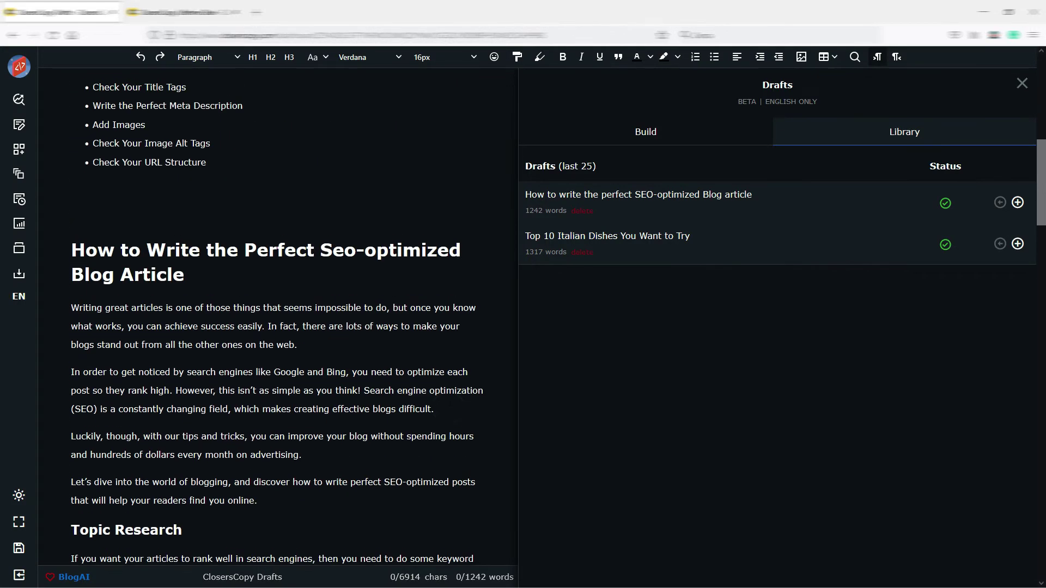
scroll(450, 402, "up", 5)
scroll(448, 402, "up", 2)
scroll(448, 402, "up", 2)
mouse_move(304, 296)
left_mouse_down()
mouse_move(93, 296)
mouse_move(252, 296)
left_mouse_up()
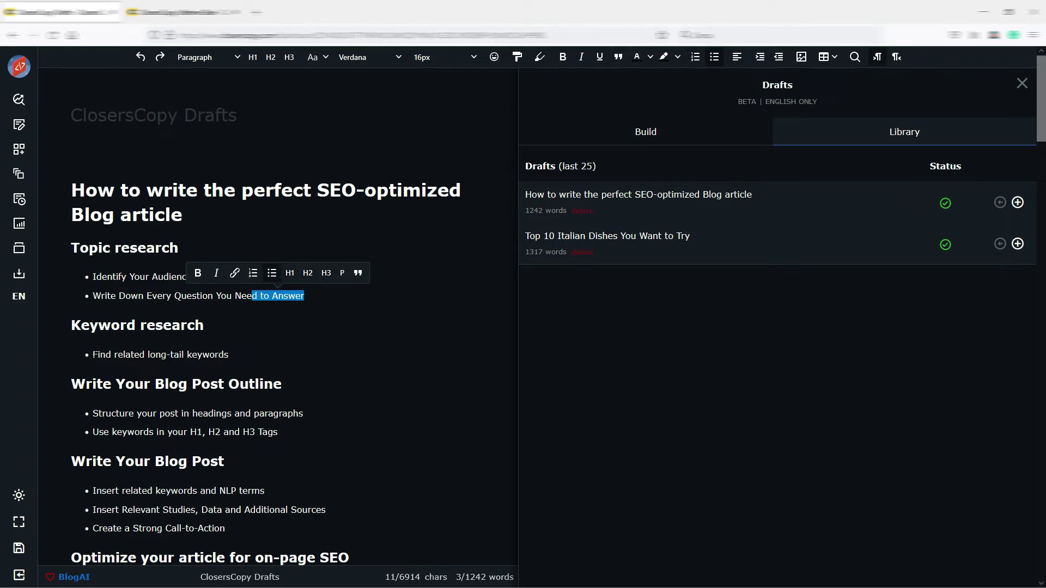
left_click_drag(93, 354, 229, 354)
scroll(229, 354, "down", 5)
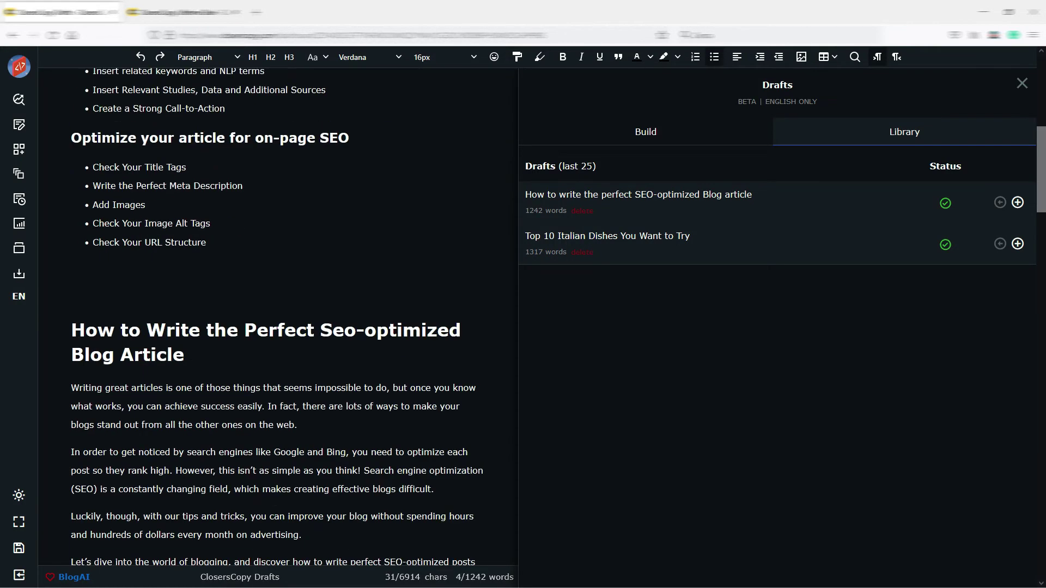
scroll(392, 394, "down", 5)
scroll(393, 394, "down", 2)
scroll(392, 394, "down", 3)
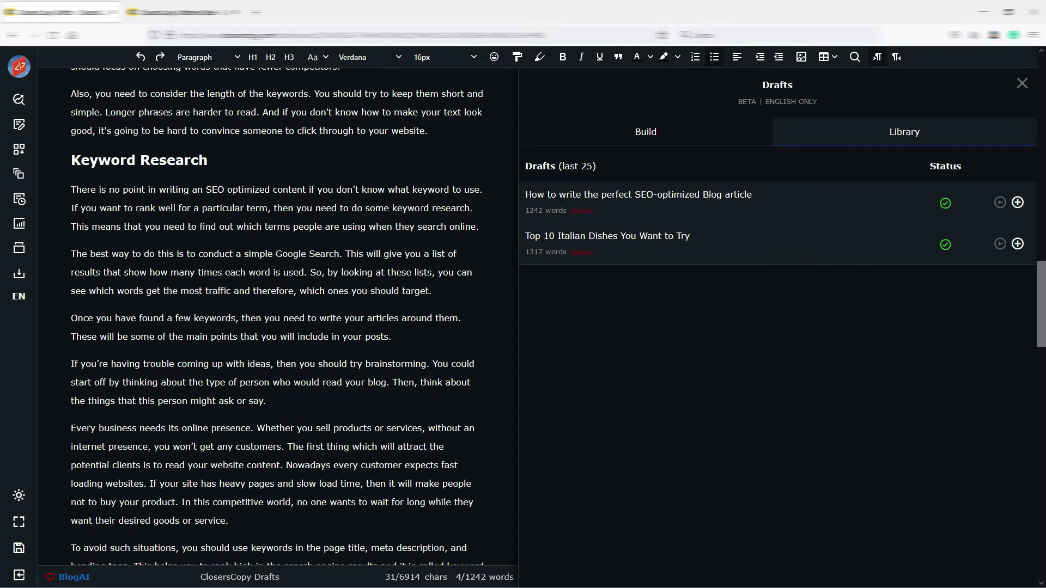
scroll(295, 319, "down", 2)
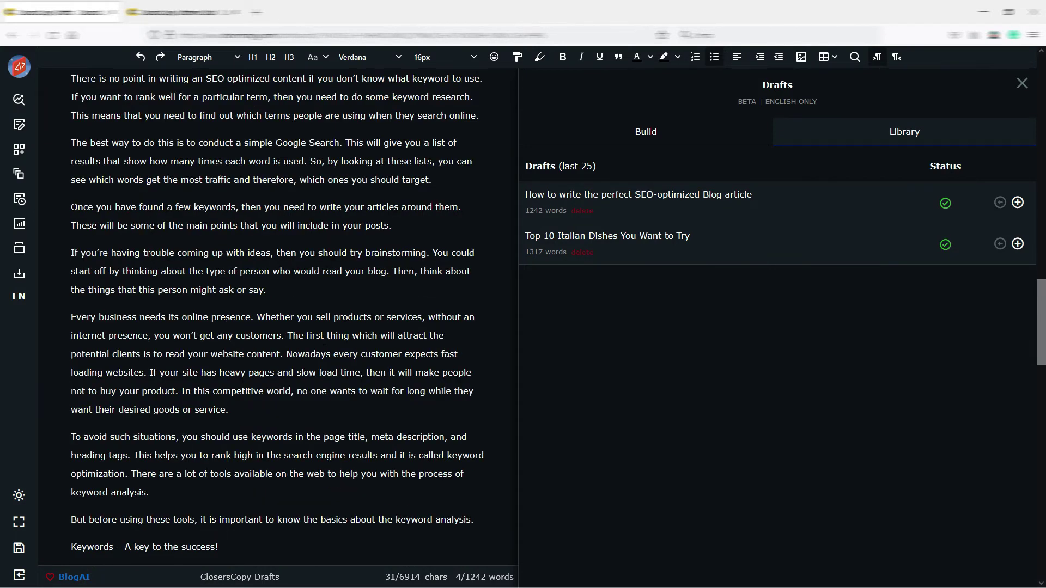
scroll(295, 318, "down", 1)
scroll(294, 319, "down", 1)
scroll(294, 319, "down", 1)
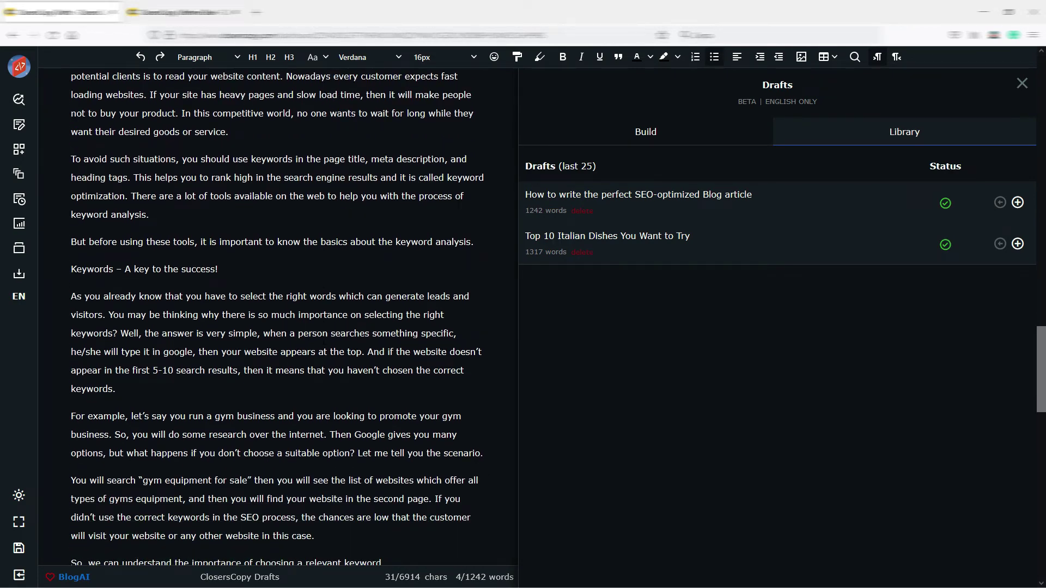
scroll(324, 341, "down", 2)
scroll(322, 340, "up", 2)
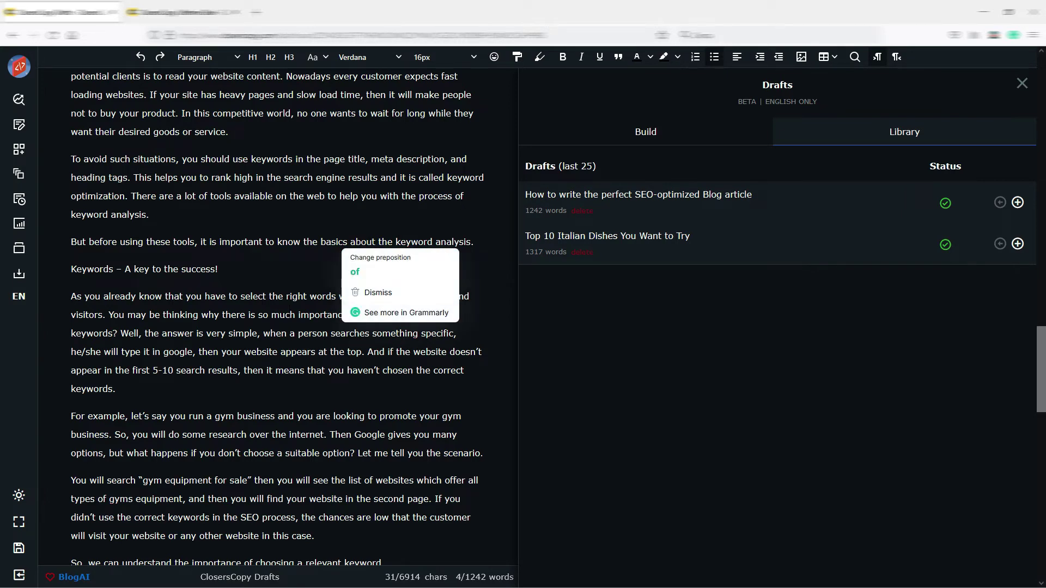
left_click(262, 311)
scroll(263, 310, "down", 3)
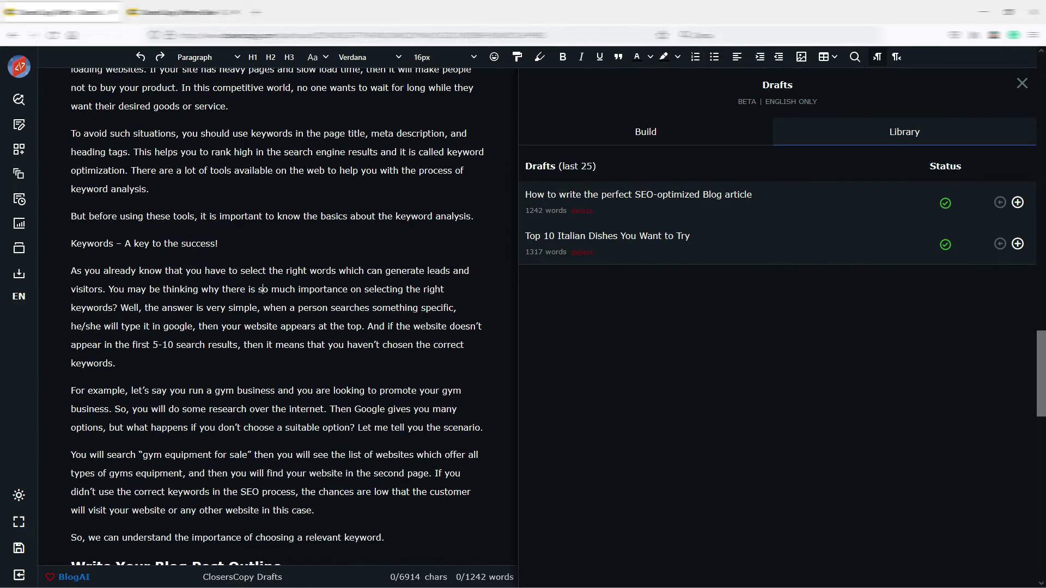
scroll(260, 201, "up", 3)
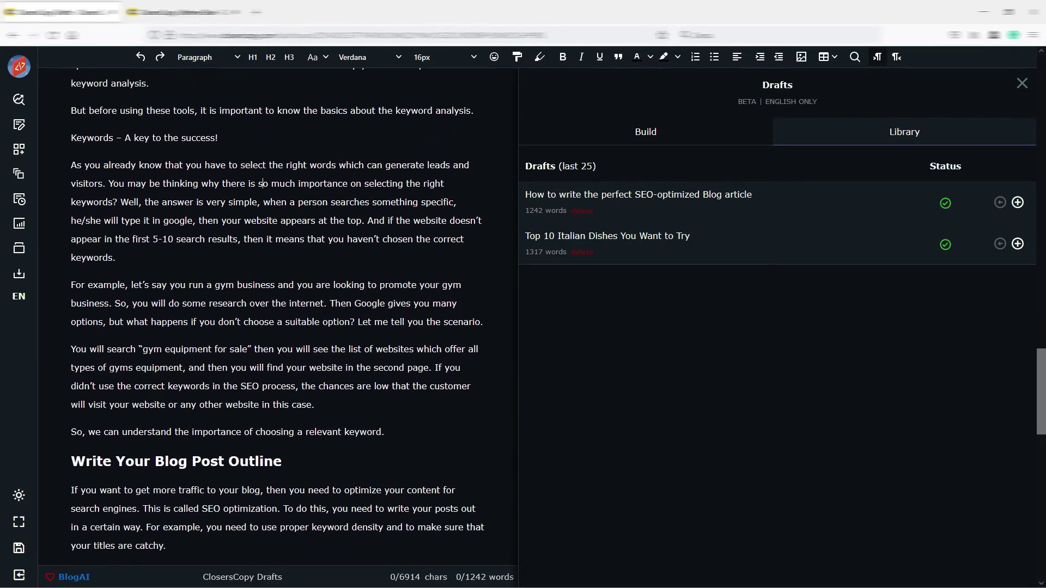
scroll(278, 230, "up", 5)
scroll(324, 272, "up", 5)
scroll(325, 276, "up", 3)
scroll(324, 276, "up", 3)
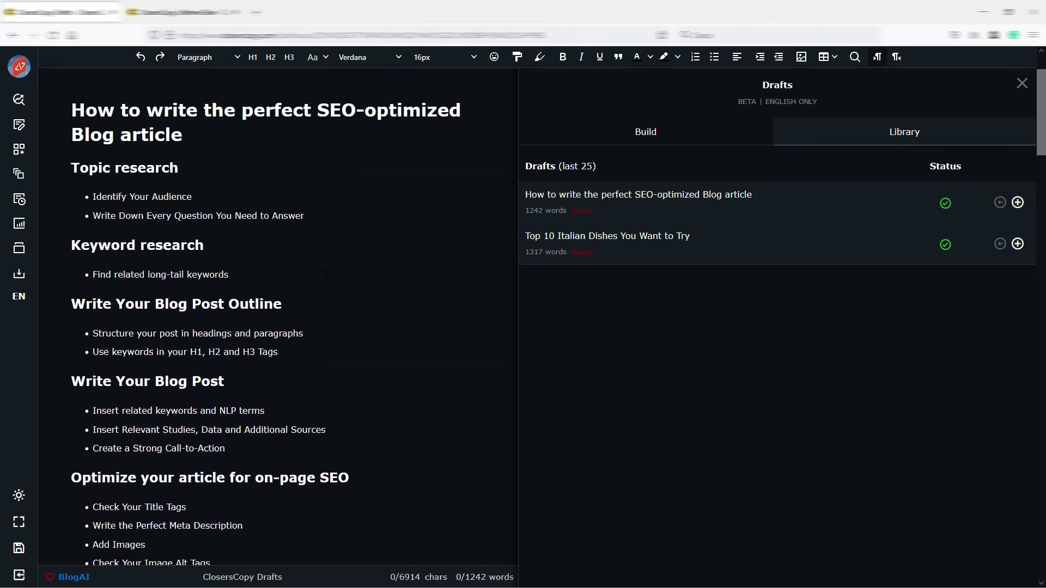
scroll(141, 223, "up", 1)
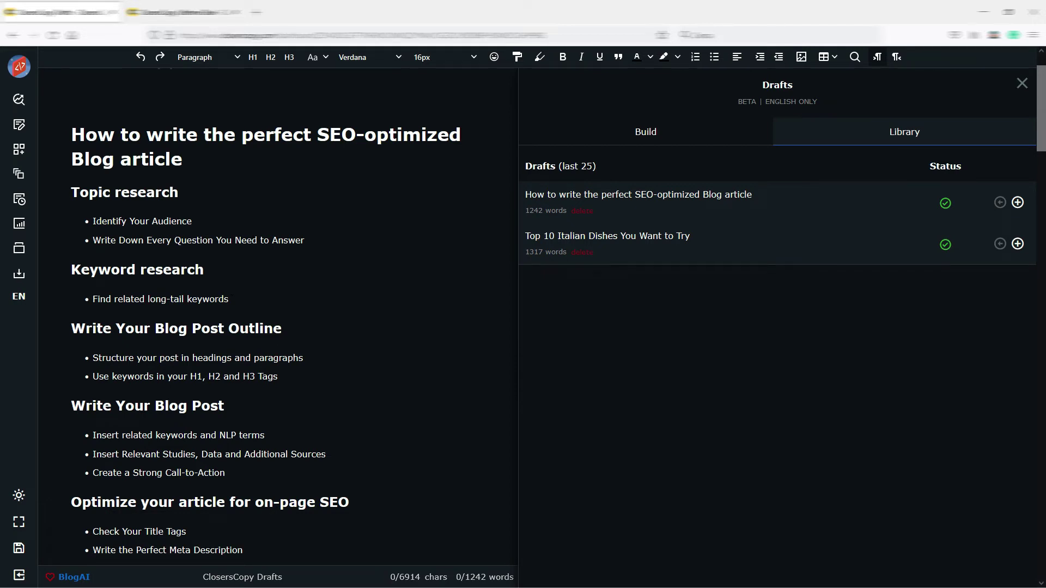
left_click_drag(229, 299, 98, 300)
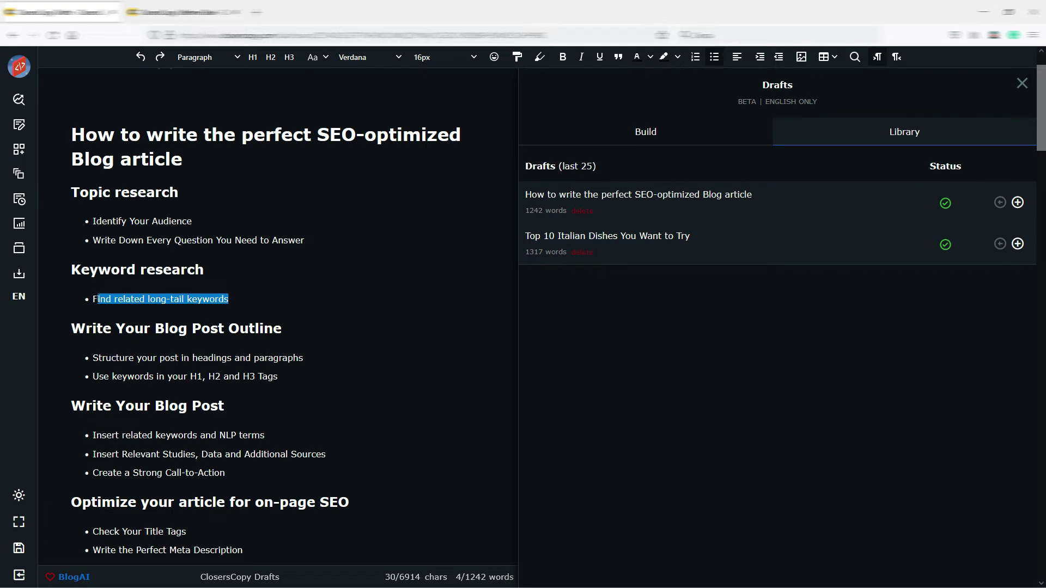
left_click_drag(98, 299, 93, 299)
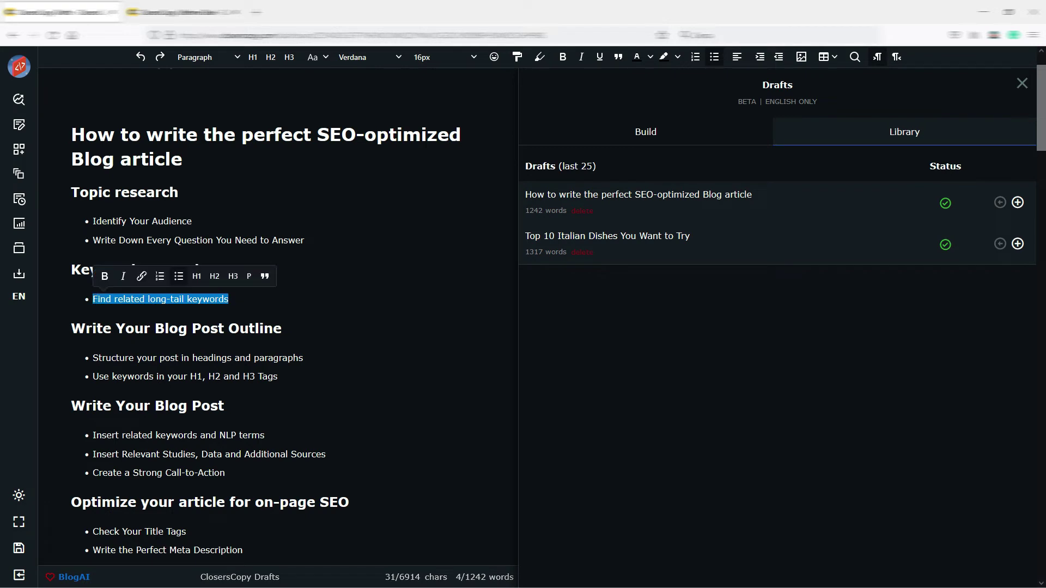
left_click(234, 299)
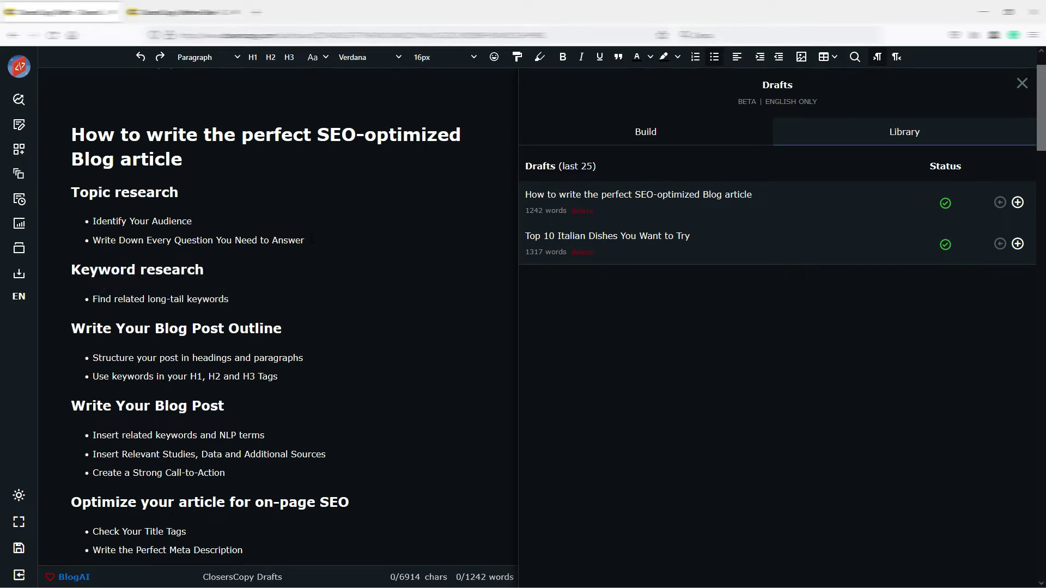
left_click_drag(305, 240, 93, 240)
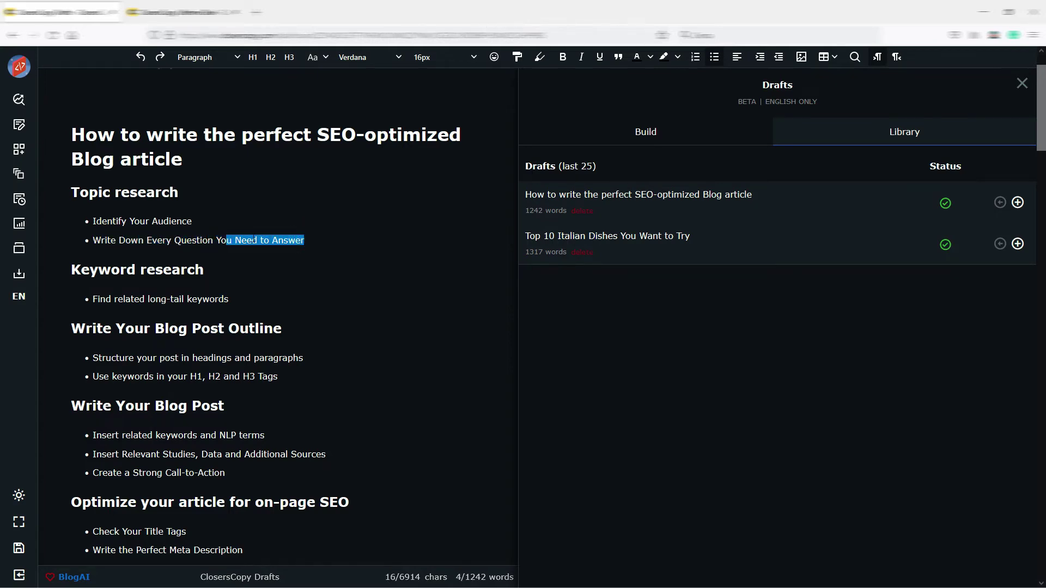
left_click_drag(92, 241, 305, 241)
scroll(305, 241, "down", 5)
scroll(278, 318, "down", 5)
scroll(277, 319, "down", 3)
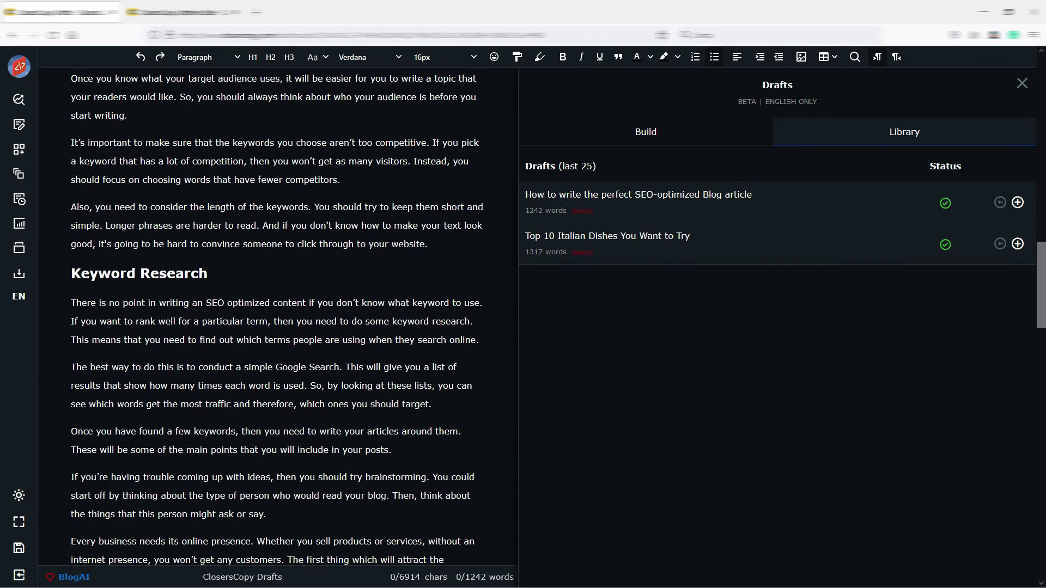
scroll(277, 318, "down", 1)
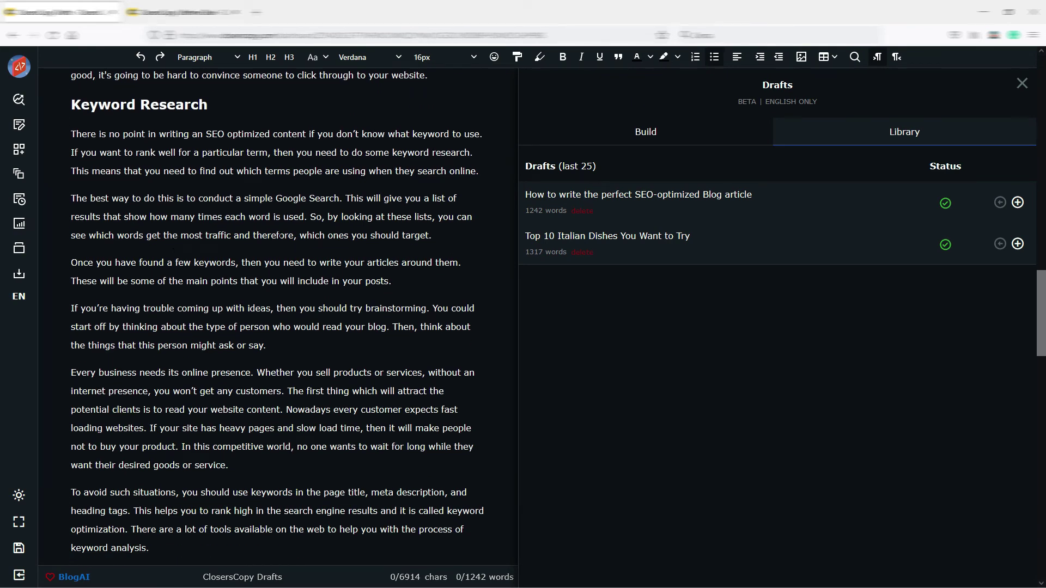
scroll(279, 235, "down", 1)
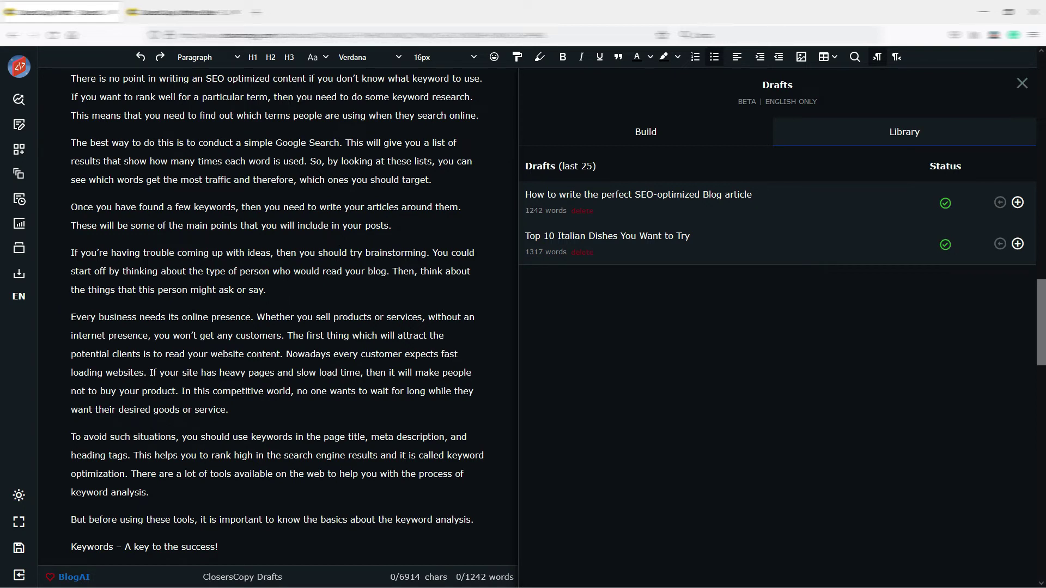
scroll(327, 290, "up", 5)
scroll(323, 289, "up", 5)
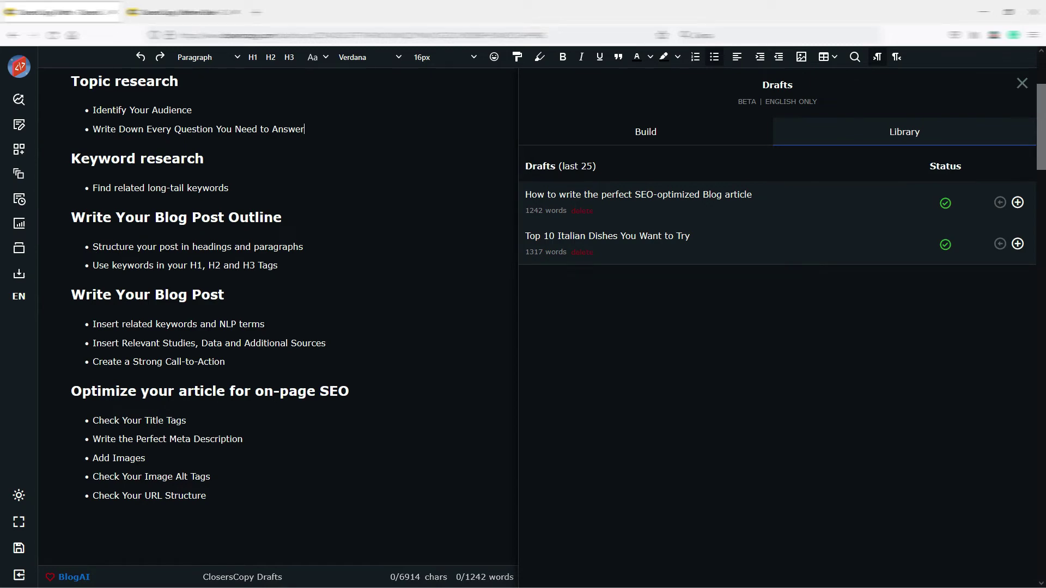
scroll(278, 319, "down", 5)
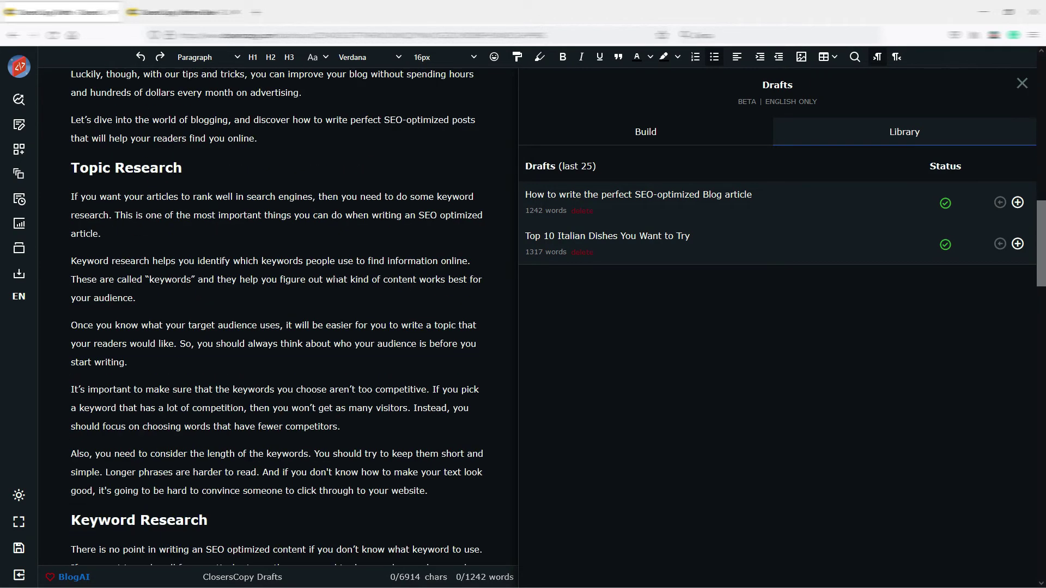
scroll(277, 319, "down", 4)
scroll(333, 281, "down", 2)
scroll(333, 282, "down", 3)
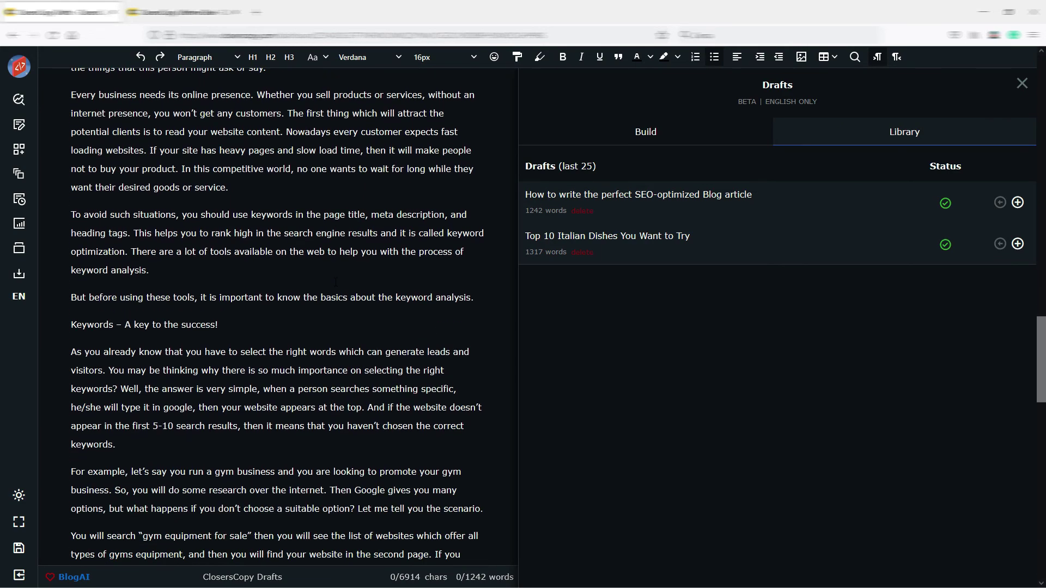
scroll(334, 282, "down", 3)
scroll(333, 282, "down", 2)
scroll(334, 282, "down", 1)
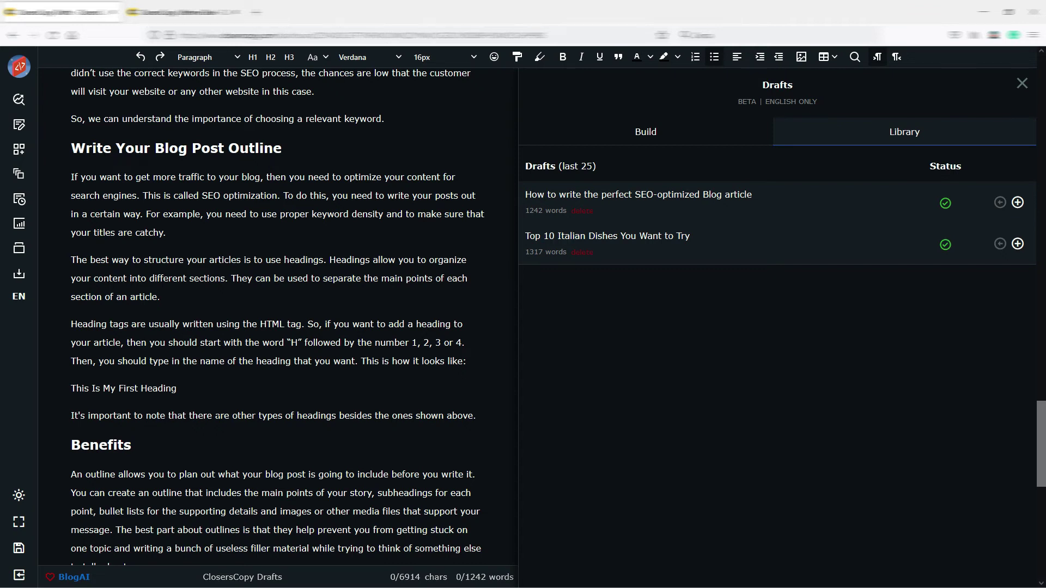
scroll(278, 318, "down", 3)
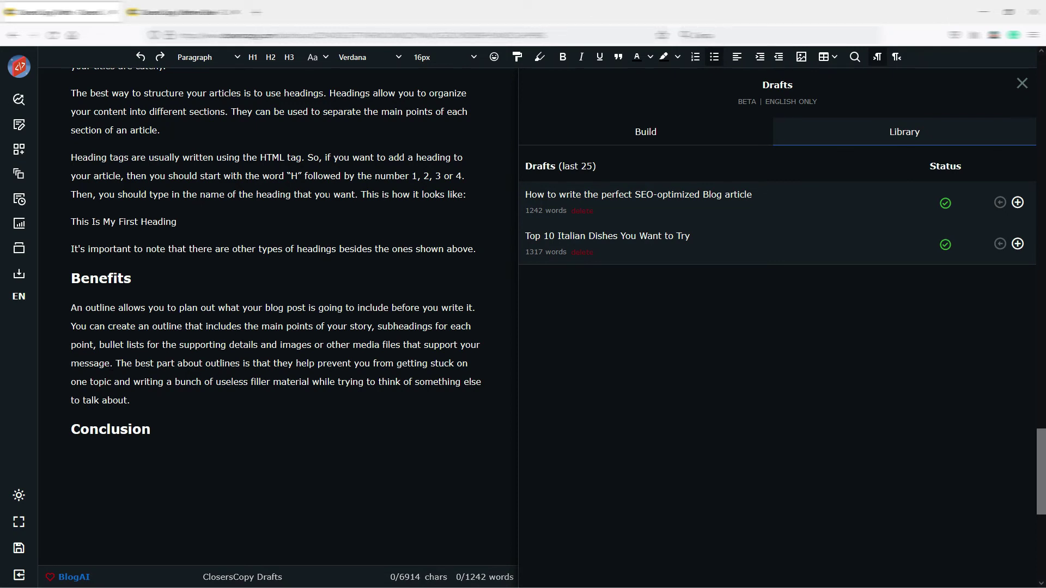
scroll(278, 327, "down", 3)
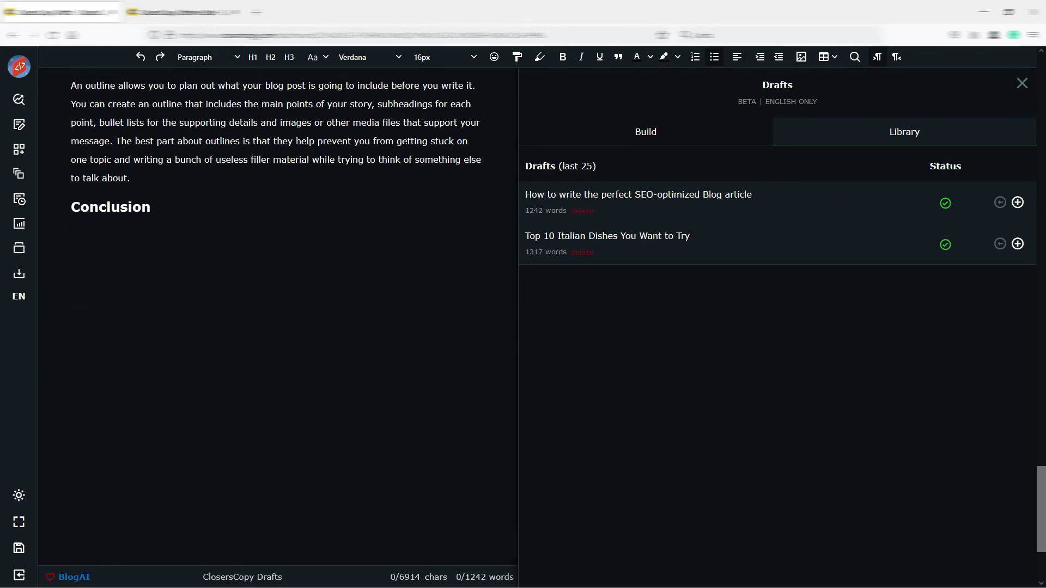
scroll(232, 262, "up", 2)
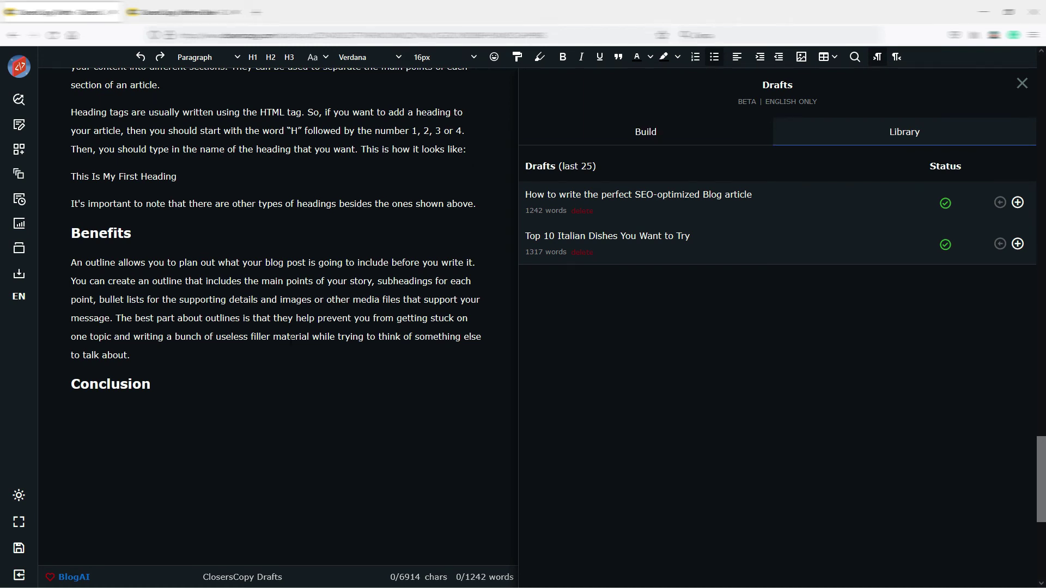
scroll(290, 344, "up", 2)
scroll(291, 344, "up", 1)
scroll(290, 344, "up", 2)
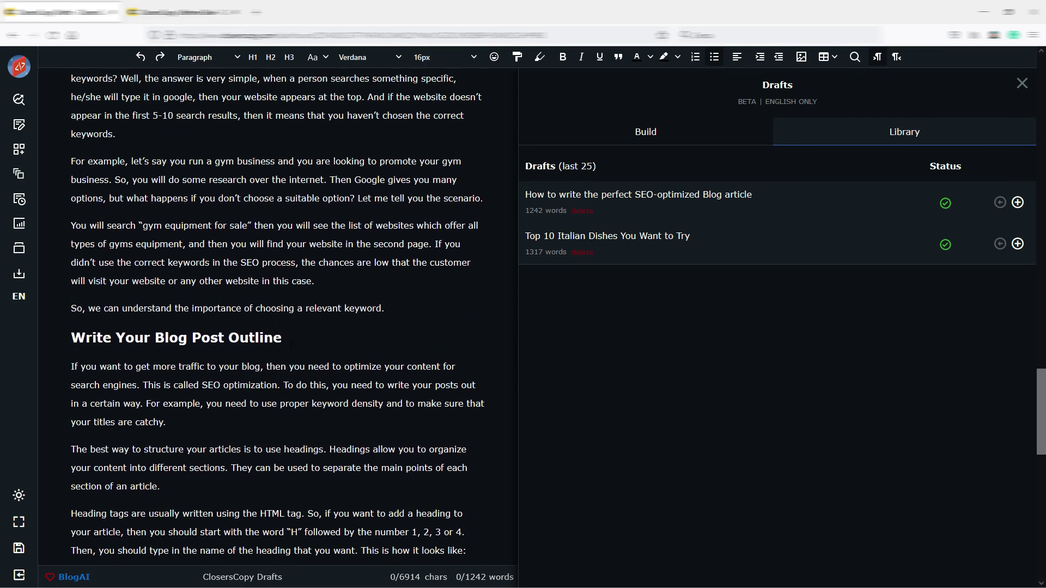
scroll(290, 344, "up", 1)
scroll(290, 344, "up", 1)
scroll(290, 344, "up", 1)
scroll(290, 344, "up", 2)
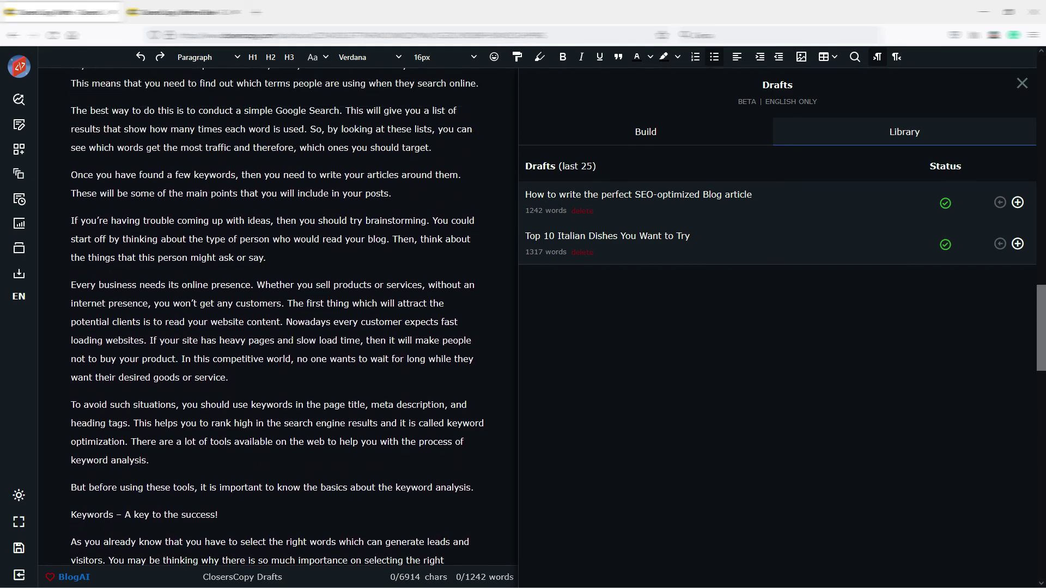
scroll(291, 344, "up", 2)
scroll(289, 344, "up", 1)
scroll(289, 344, "up", 1)
scroll(290, 343, "up", 1)
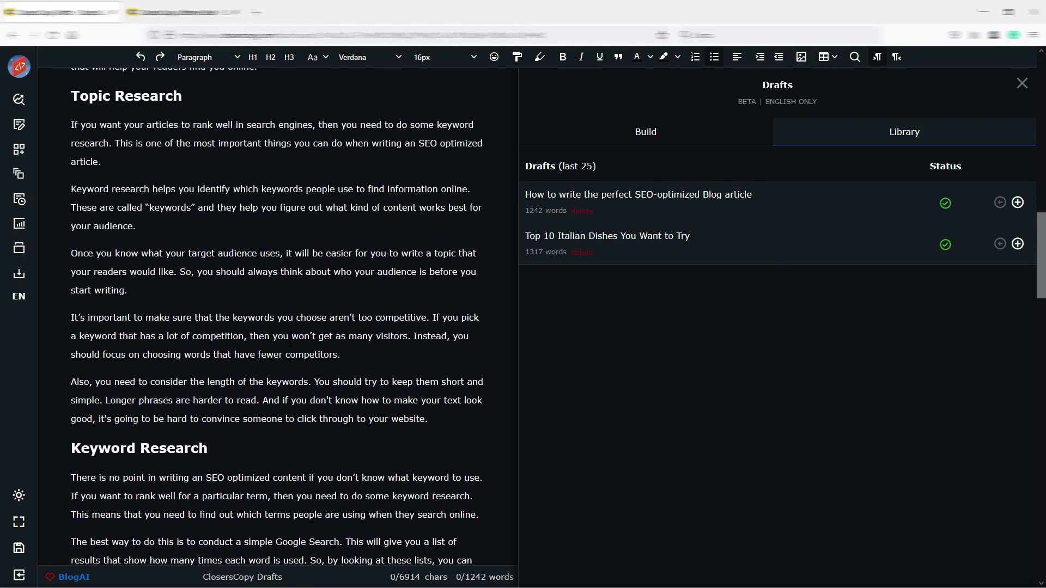
scroll(291, 344, "up", 1)
scroll(290, 344, "up", 1)
scroll(290, 345, "up", 2)
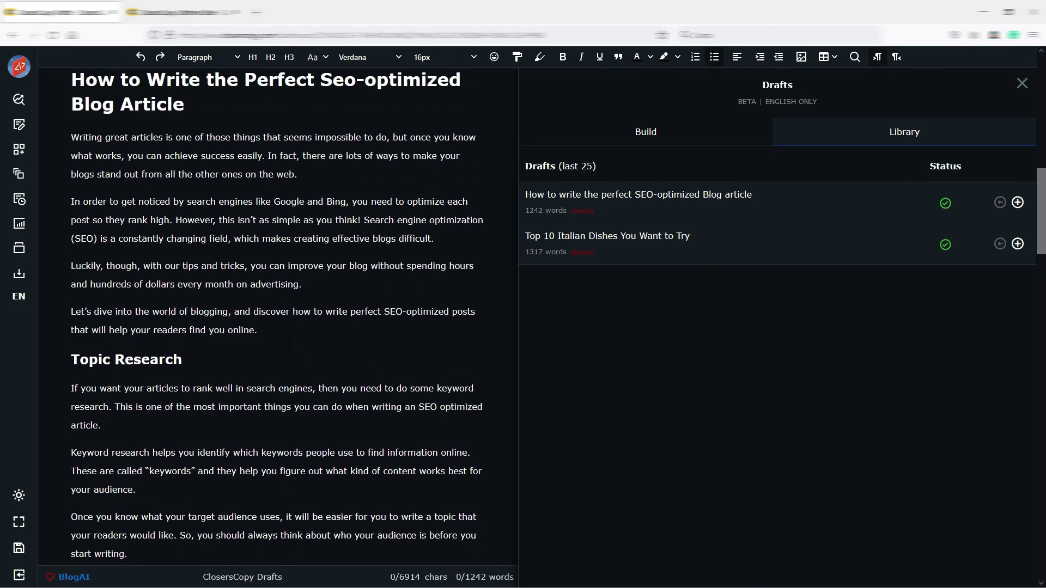
scroll(290, 345, "up", 1)
scroll(290, 343, "down", 1)
scroll(290, 343, "up", 1)
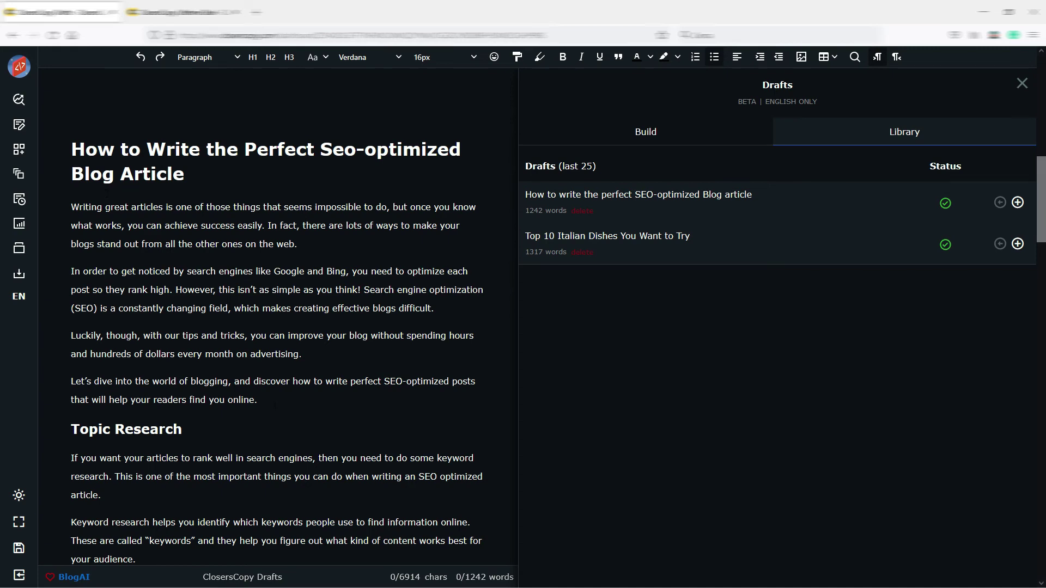
scroll(278, 311, "down", 3)
scroll(278, 311, "down", 2)
scroll(278, 311, "down", 4)
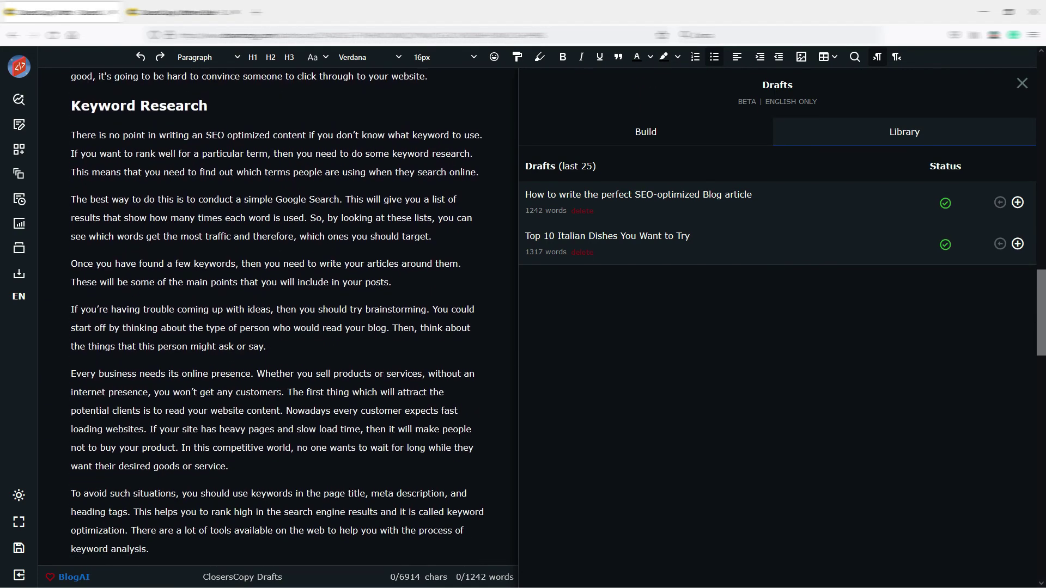
scroll(278, 311, "down", 1)
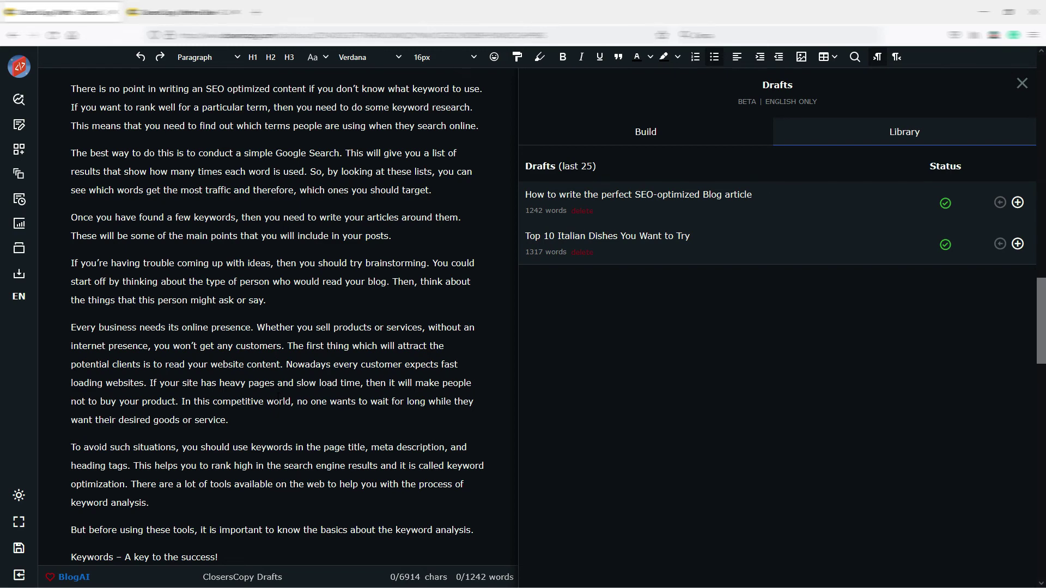
scroll(278, 310, "down", 2)
scroll(278, 310, "down", 2)
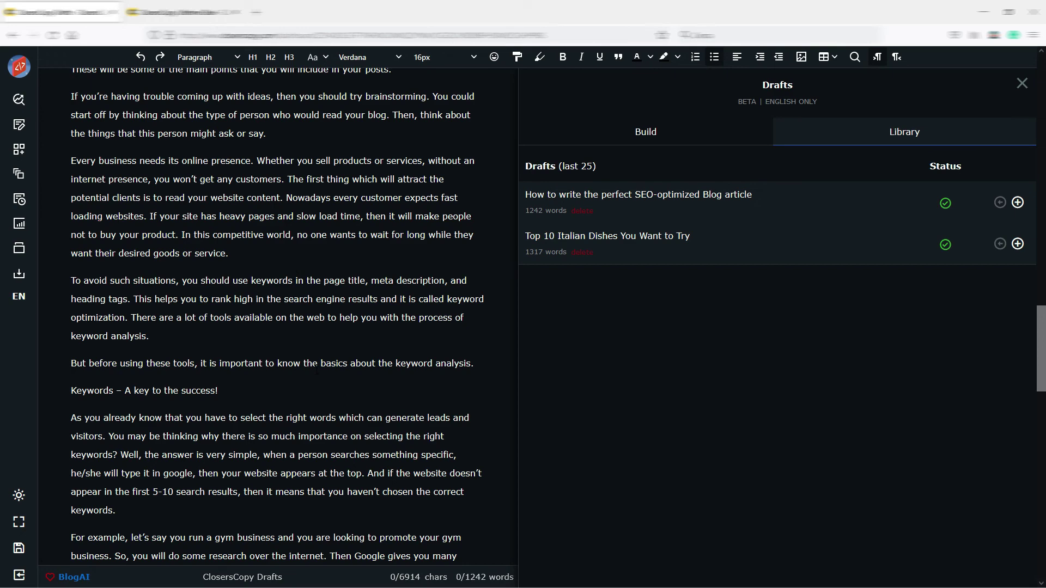
scroll(317, 370, "down", 4)
scroll(316, 369, "down", 3)
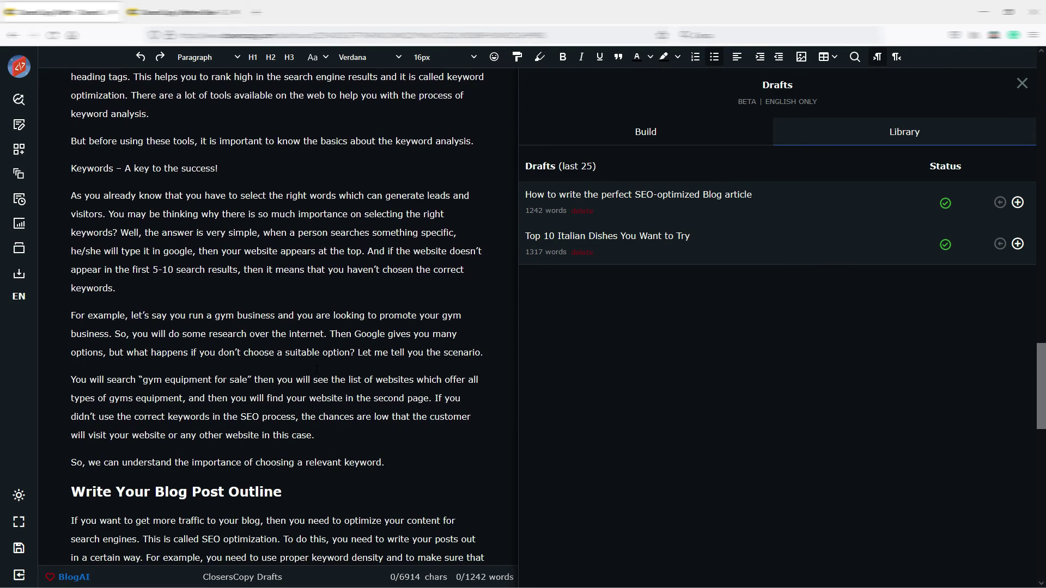
scroll(316, 370, "down", 3)
scroll(315, 369, "down", 1)
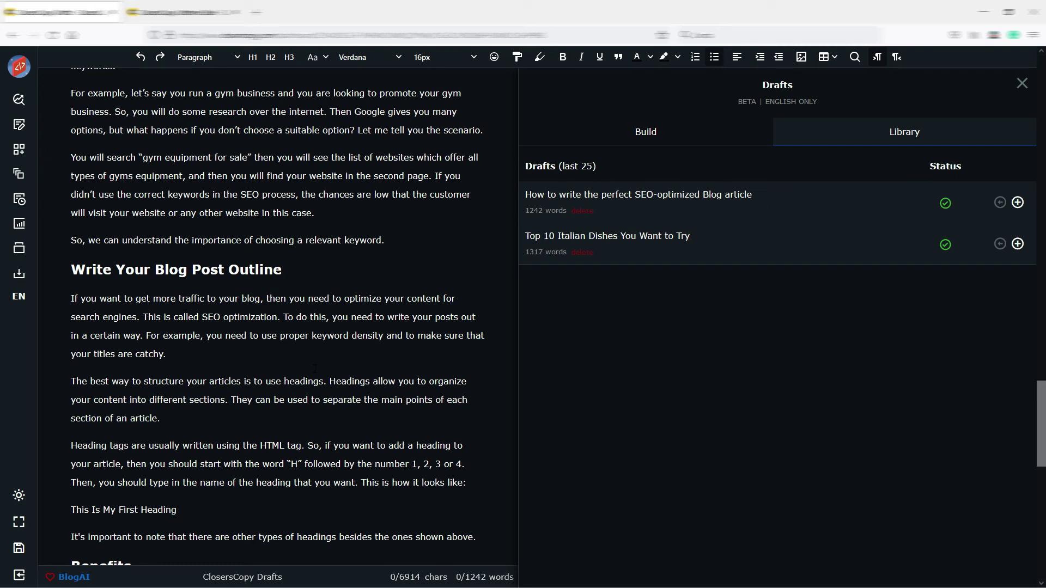
Return the Drafts panel to its Build view listing the Headline and research blocks.
left_click(641, 132)
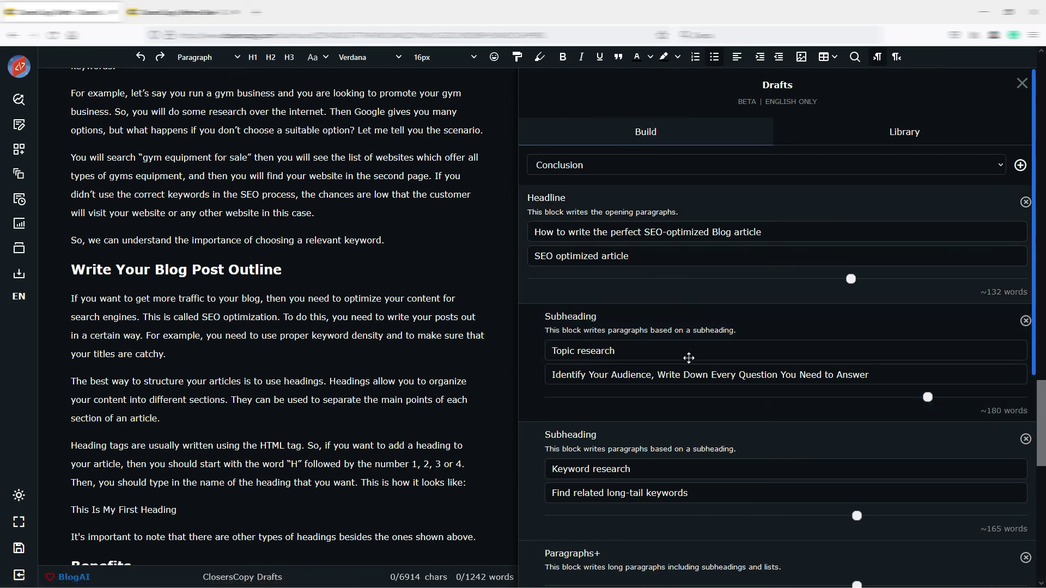
scroll(689, 358, "down", 5)
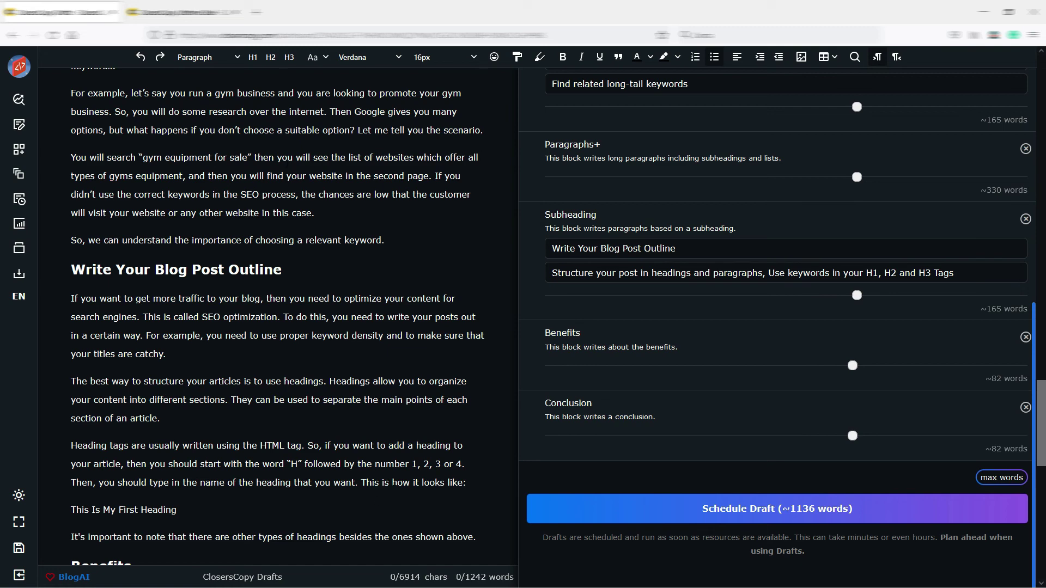
scroll(771, 355, "up", 3)
scroll(769, 358, "up", 2)
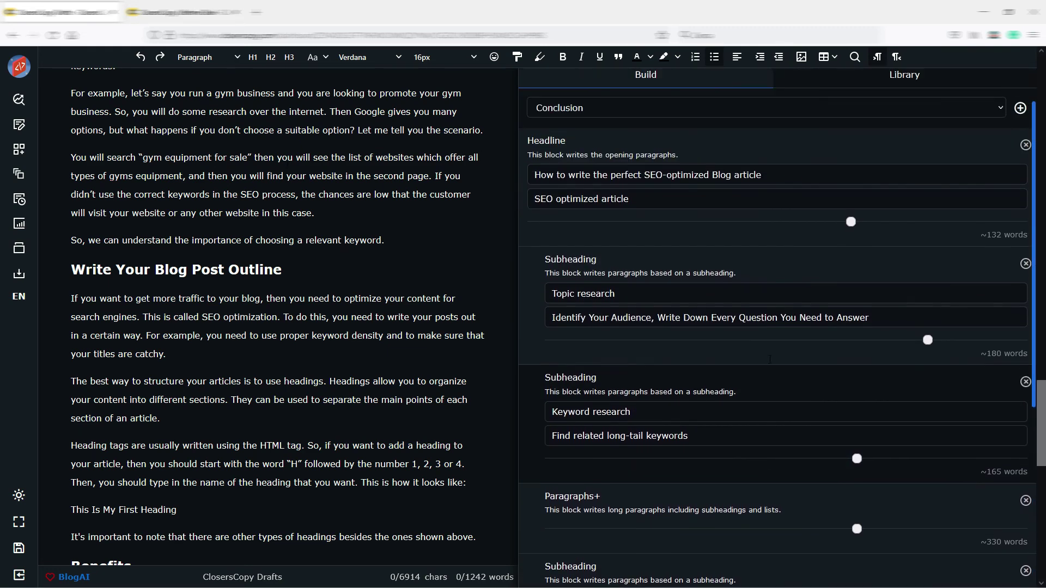
scroll(770, 358, "up", 2)
scroll(770, 359, "up", 3)
scroll(770, 359, "up", 3)
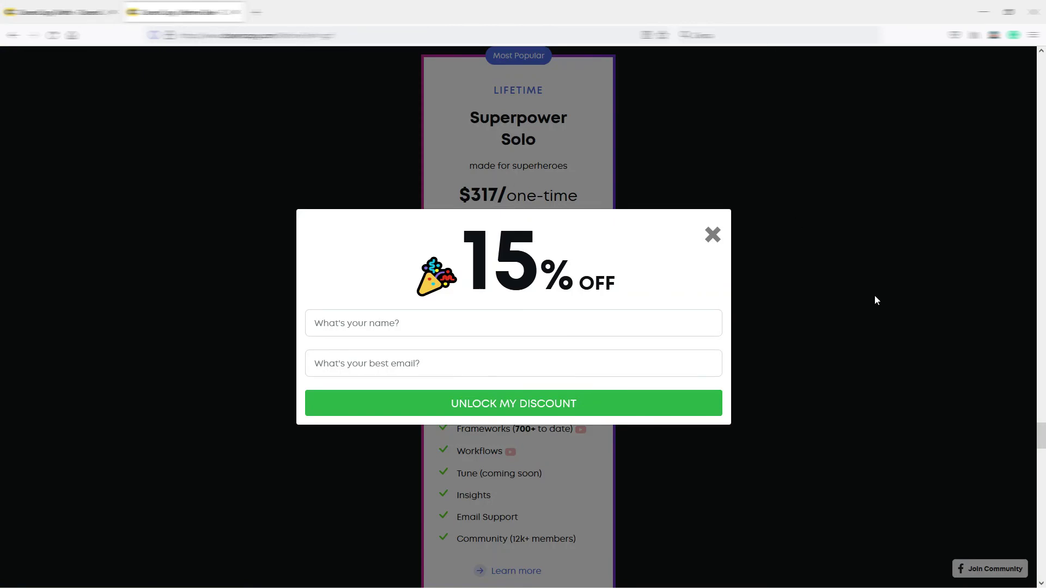
Dismiss the 15% off offer and go back to the article in the editor.
left_click(713, 237)
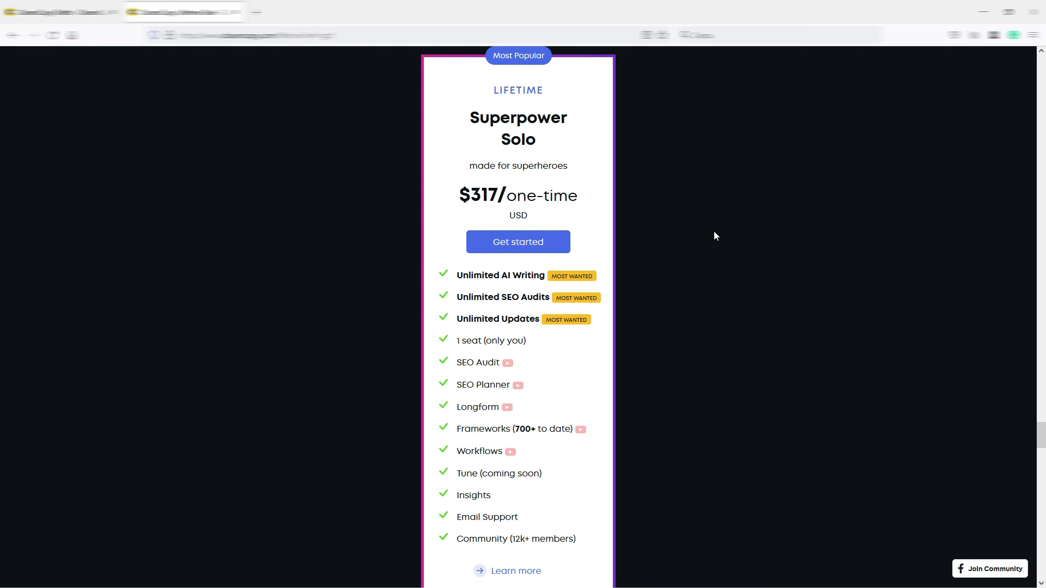
scroll(712, 237, "up", 1)
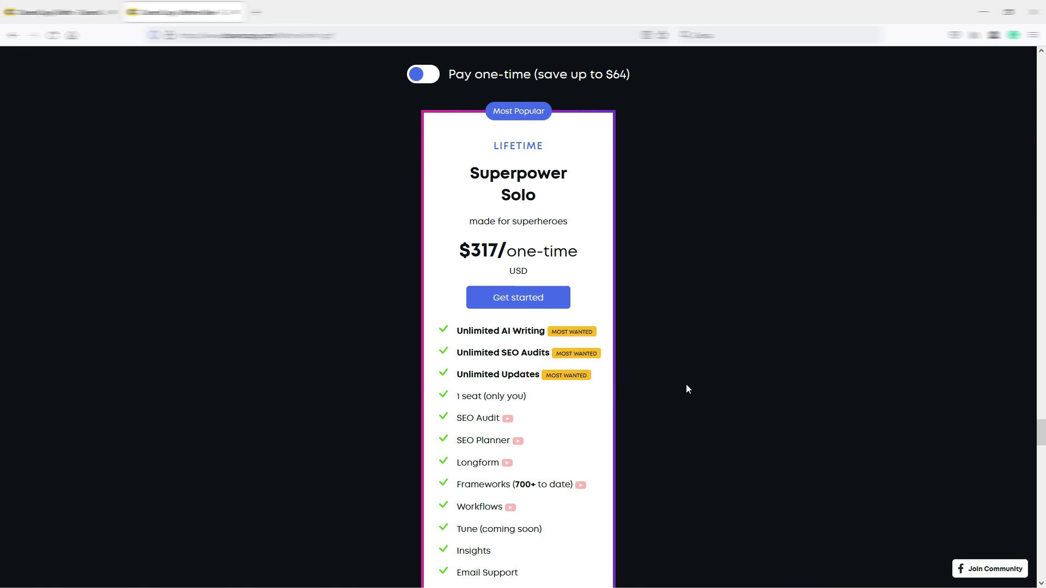
scroll(604, 366, "down", 1)
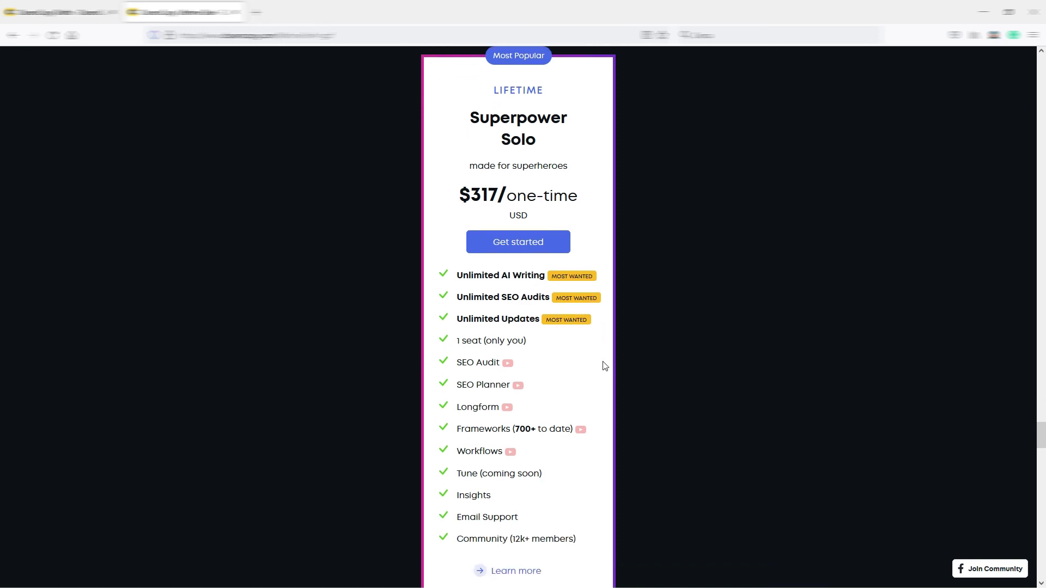
scroll(604, 366, "up", 1)
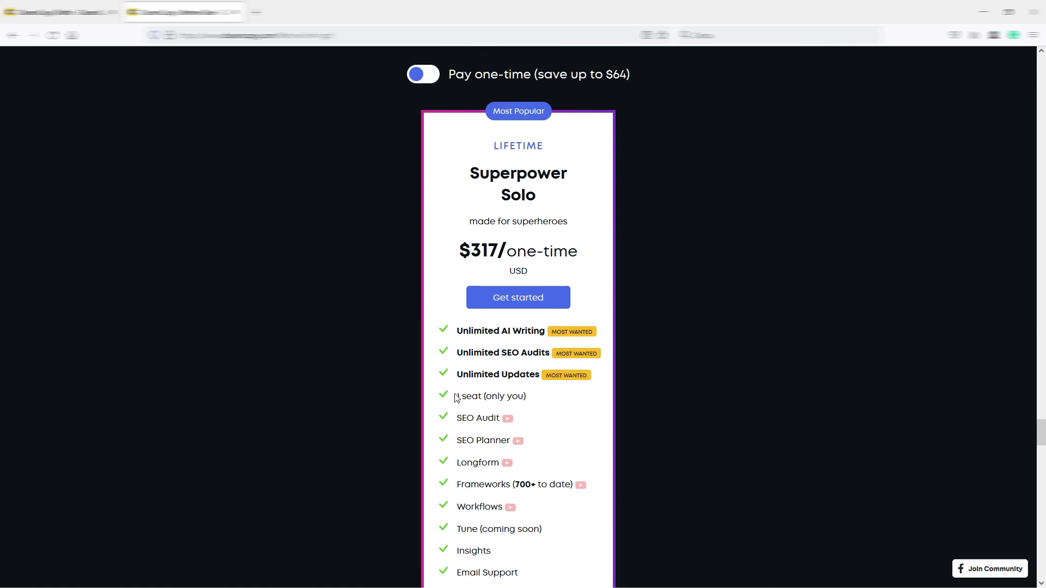
left_click_drag(456, 399, 532, 401)
scroll(554, 397, "down", 5)
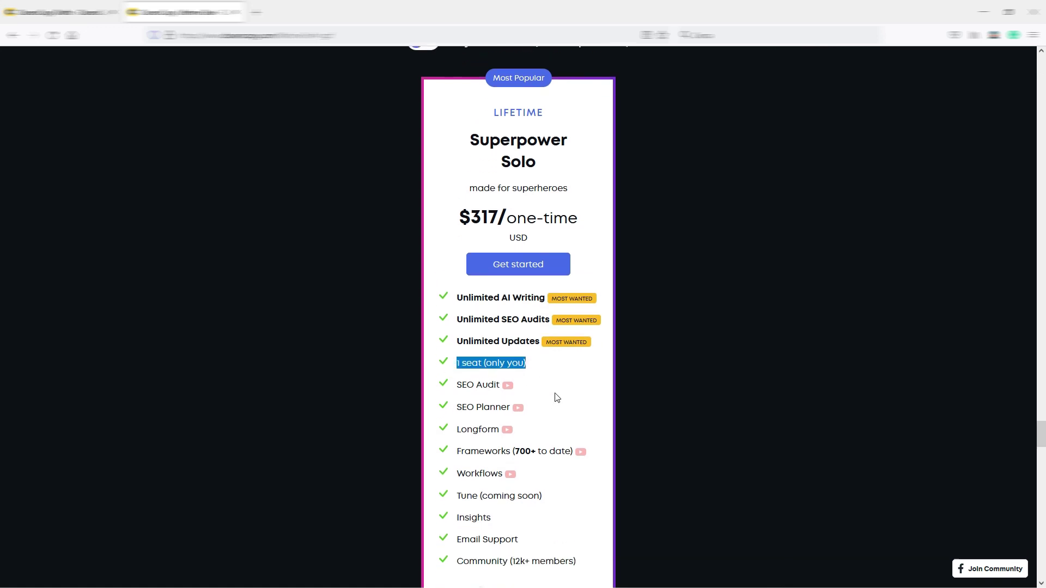
scroll(556, 394, "down", 3)
scroll(552, 390, "down", 2)
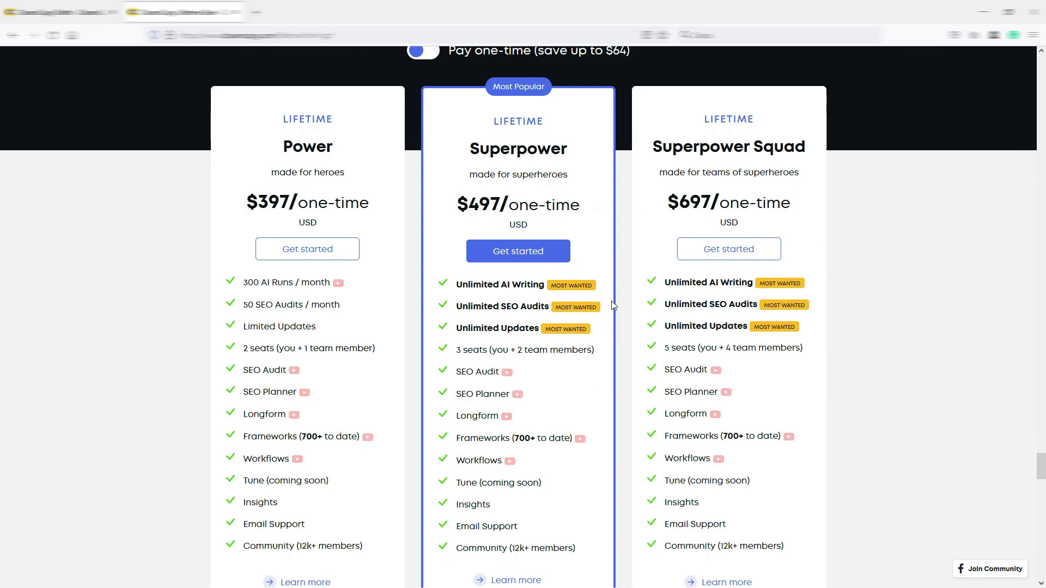
scroll(612, 303, "up", 1)
scroll(612, 301, "up", 2)
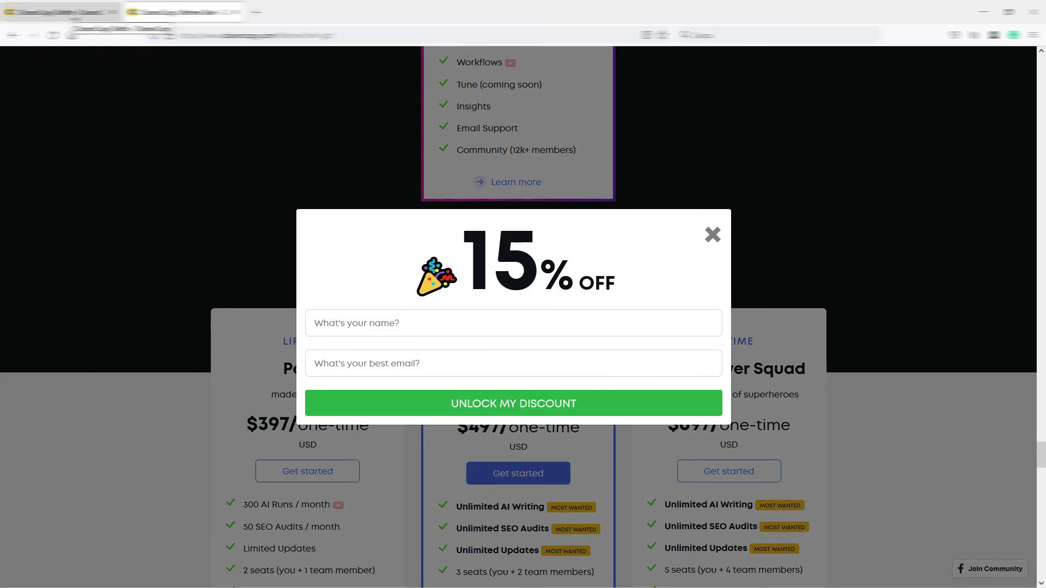
left_click(65, 12)
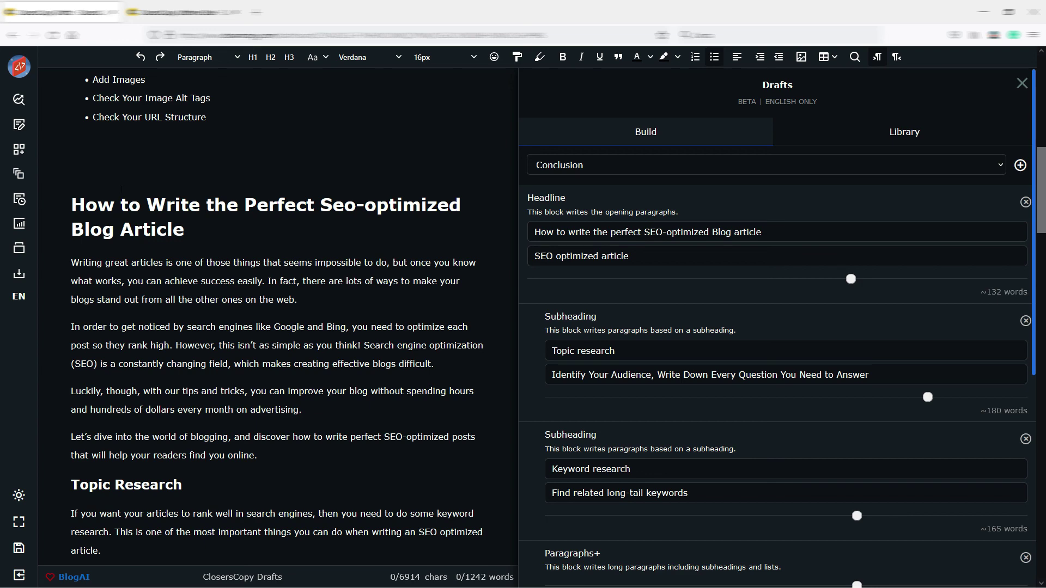
View the article's SEO audit score of 18/100, then close the SEO panel.
left_click(18, 99)
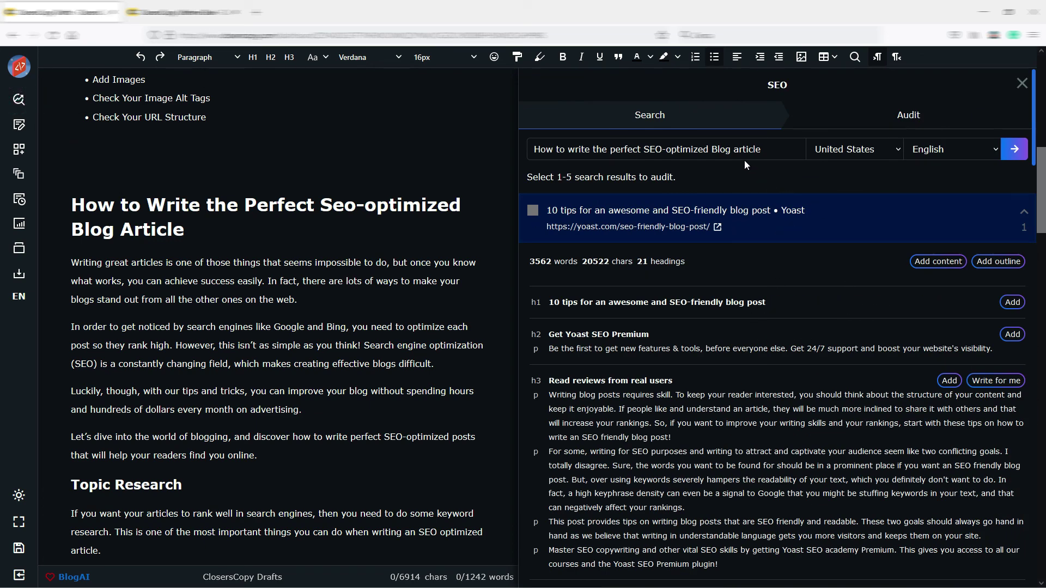
left_click(867, 109)
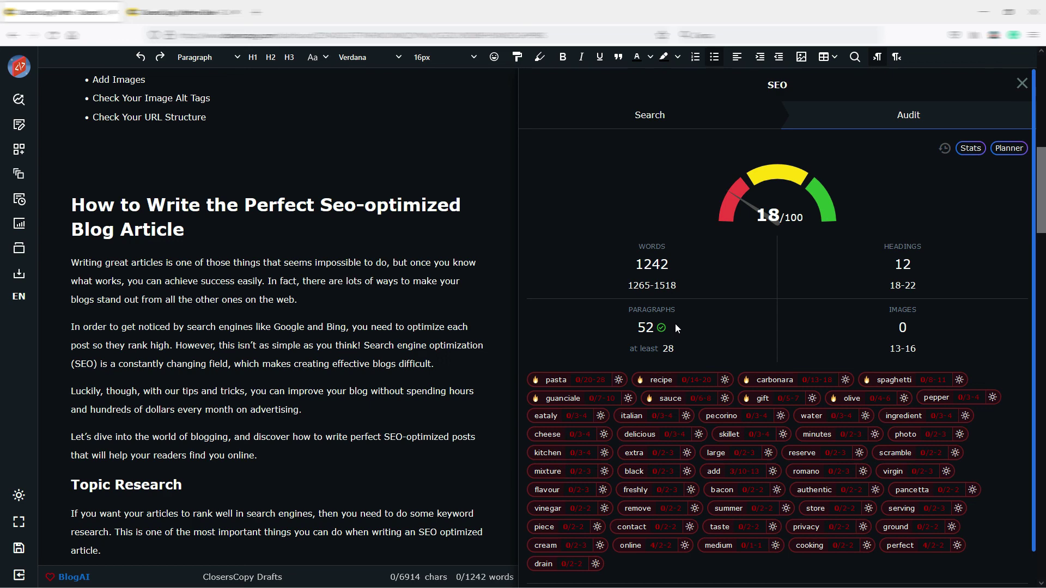
left_click(1022, 84)
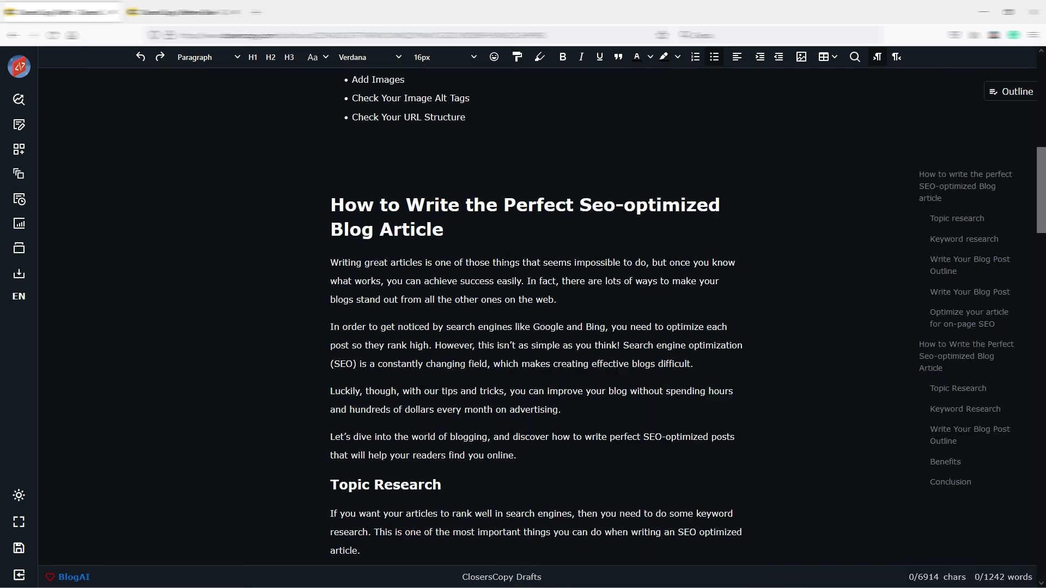
Switch to the pricing page showing Superpower Solo at $317 one-time.
key("ctrl+Tab")
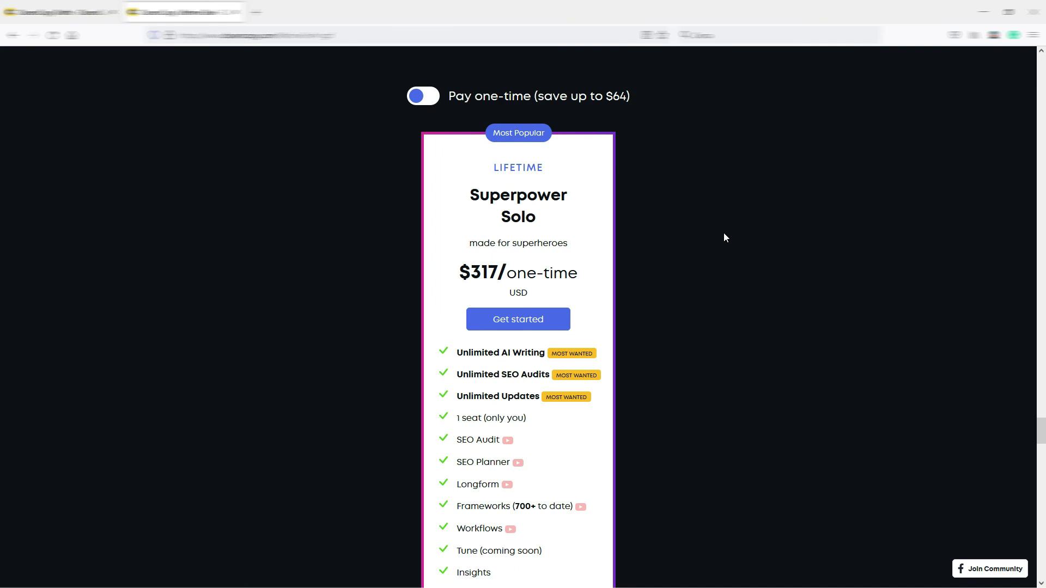